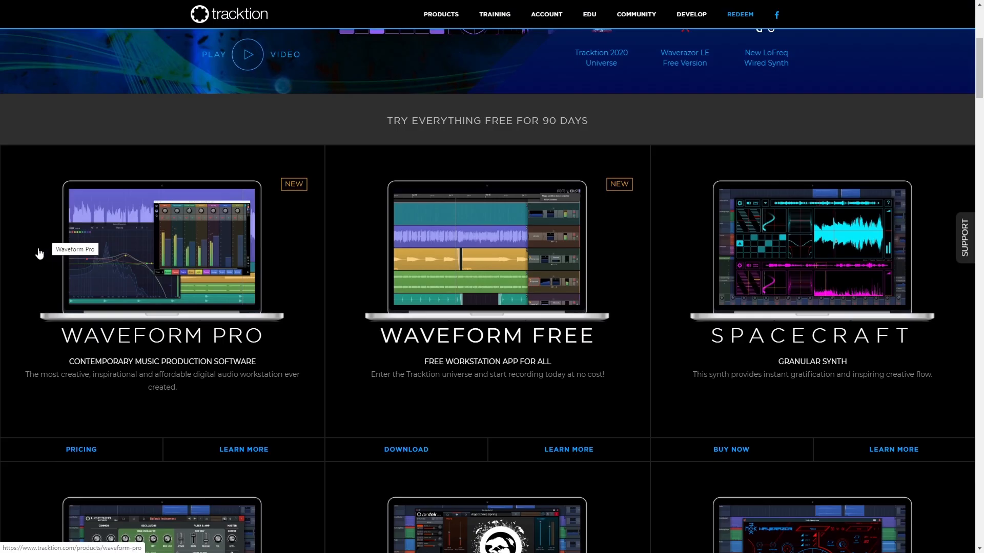
Open the Waveform Free download form and fill in the account email, password and contact details.
click(421, 450)
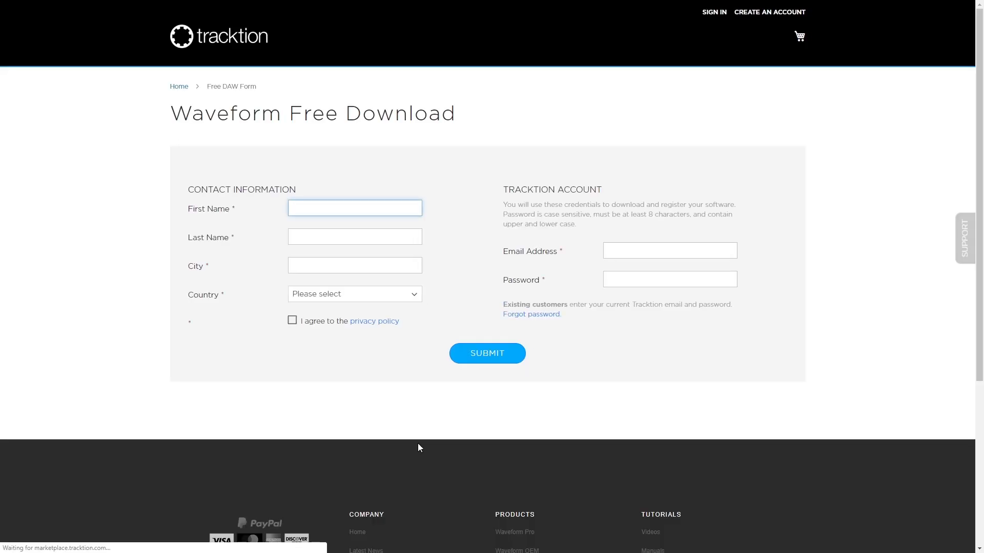
click(641, 252)
key(Down)
key(Down)
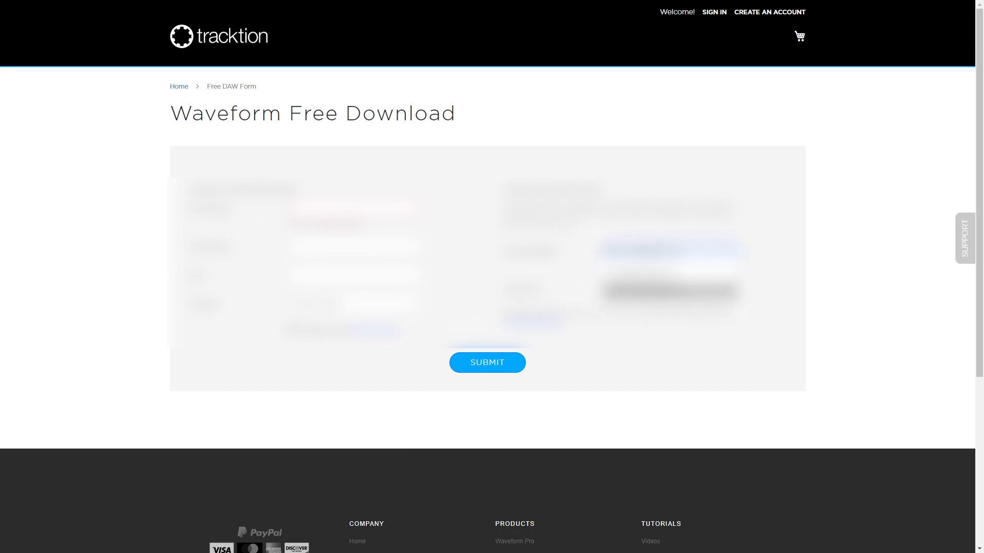
key(Tab)
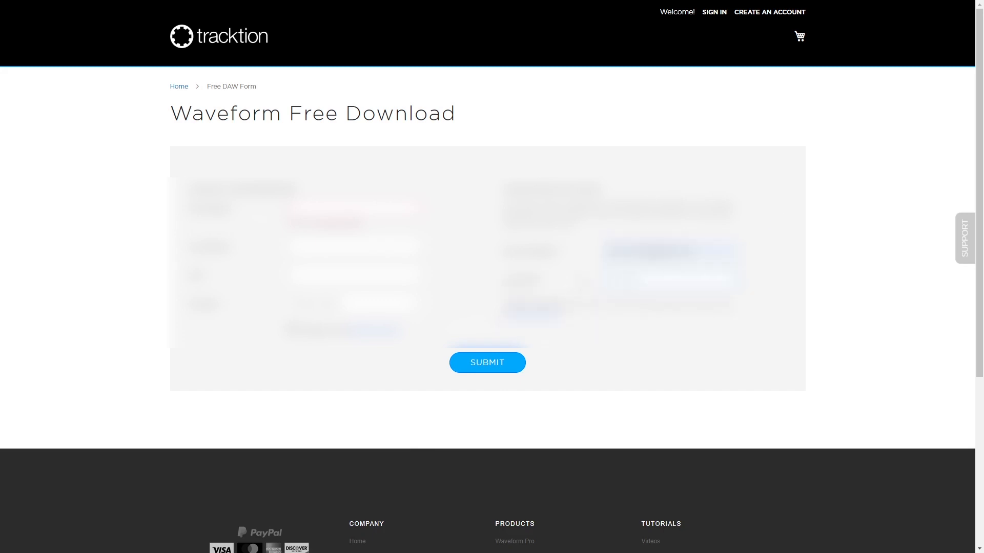
key(Return)
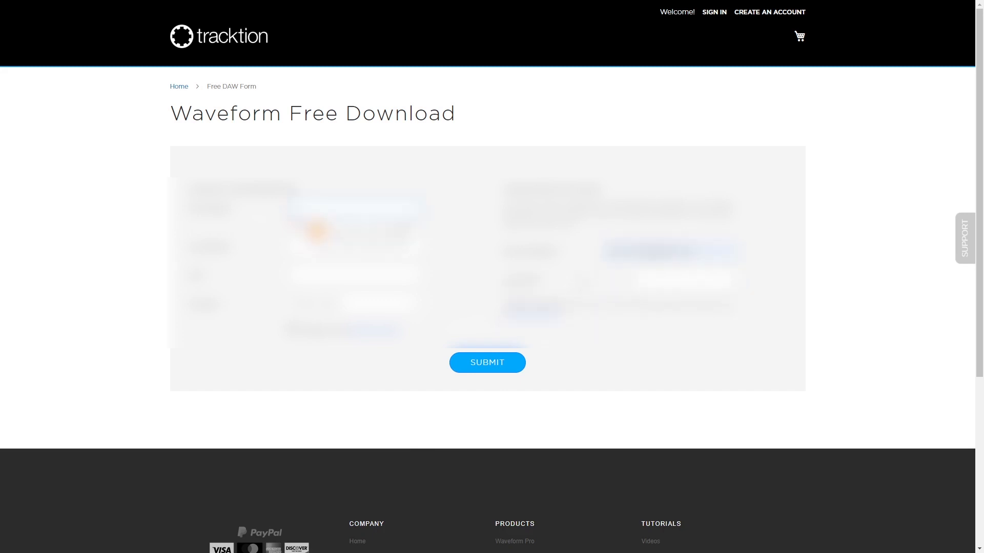
click(500, 364)
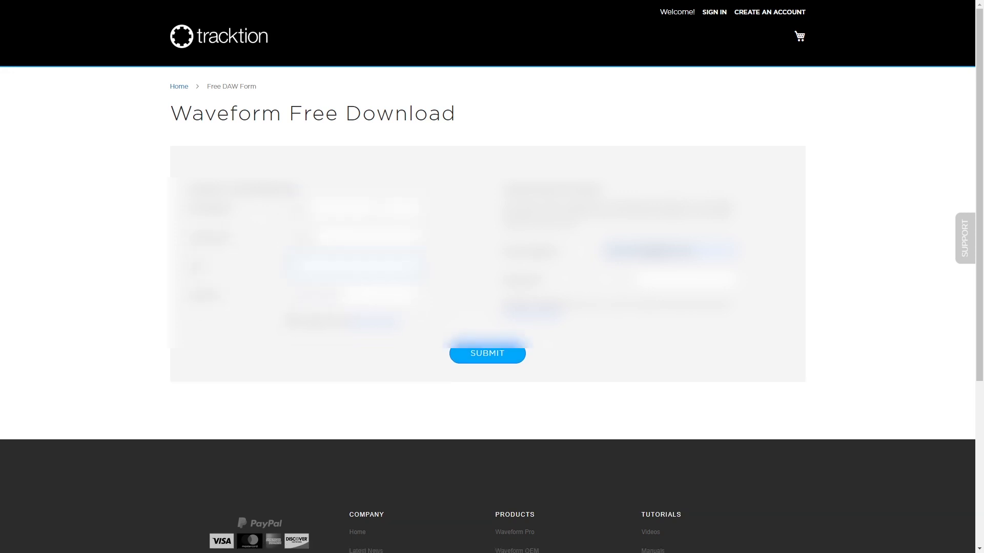
text(?????)
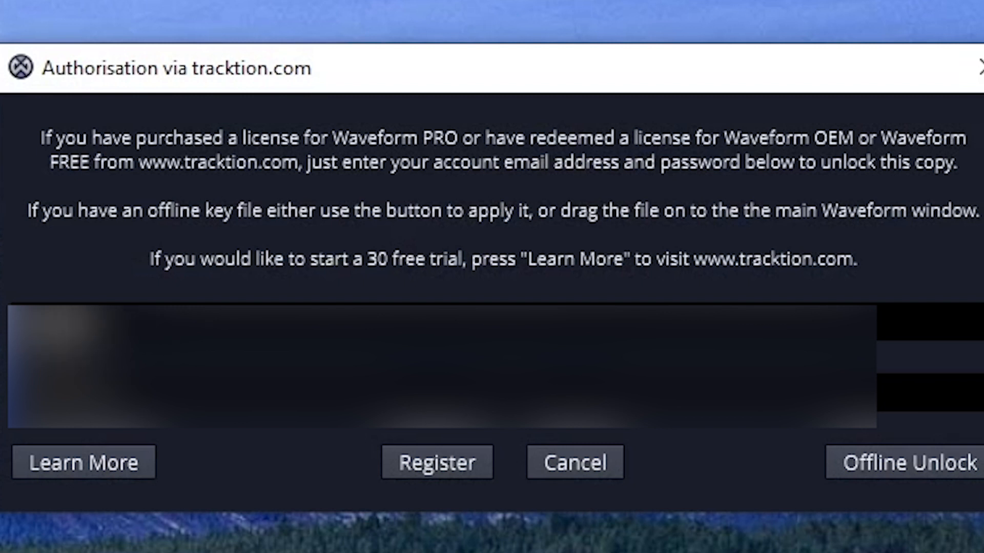
Enter the account email address and password in Waveform's tracktion.com authorisation dialog.
text(???????????????)
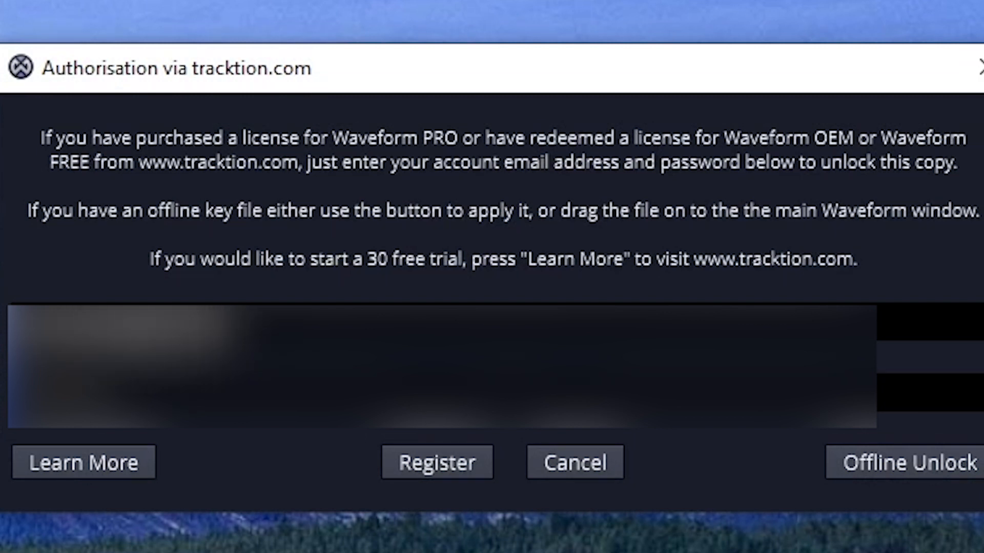
key(Tab)
text(???)
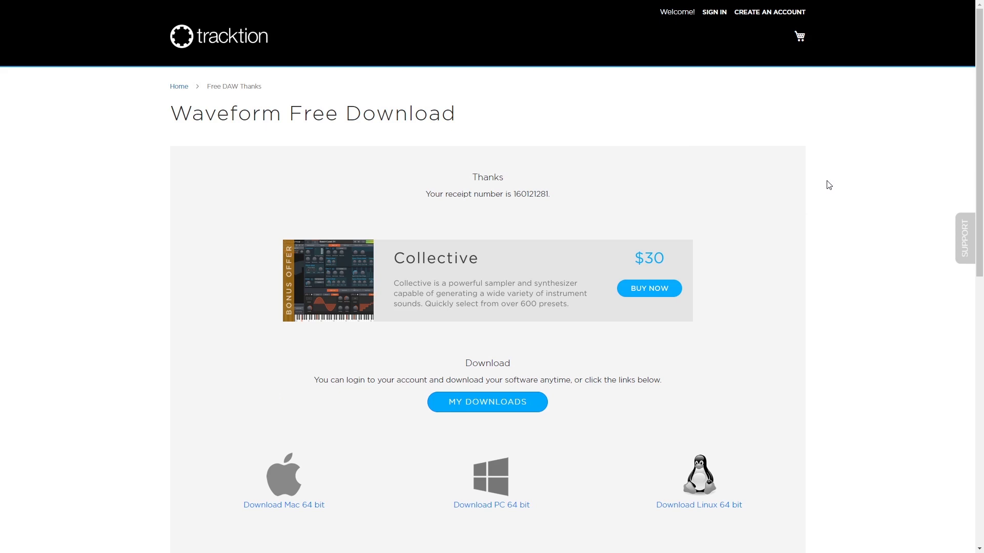
Install Waveform 11 (64-bit), accepting the licence agreement, using the Waveform 11 Start Menu folder, and launching the program on completion.
scroll(823, 185, down, 2)
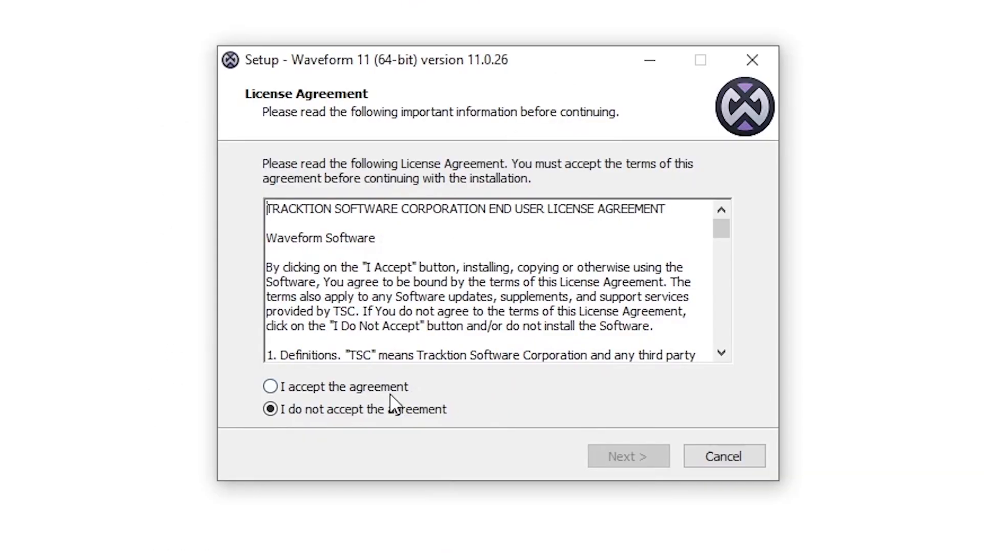
click(390, 391)
click(626, 457)
click(626, 458)
click(627, 457)
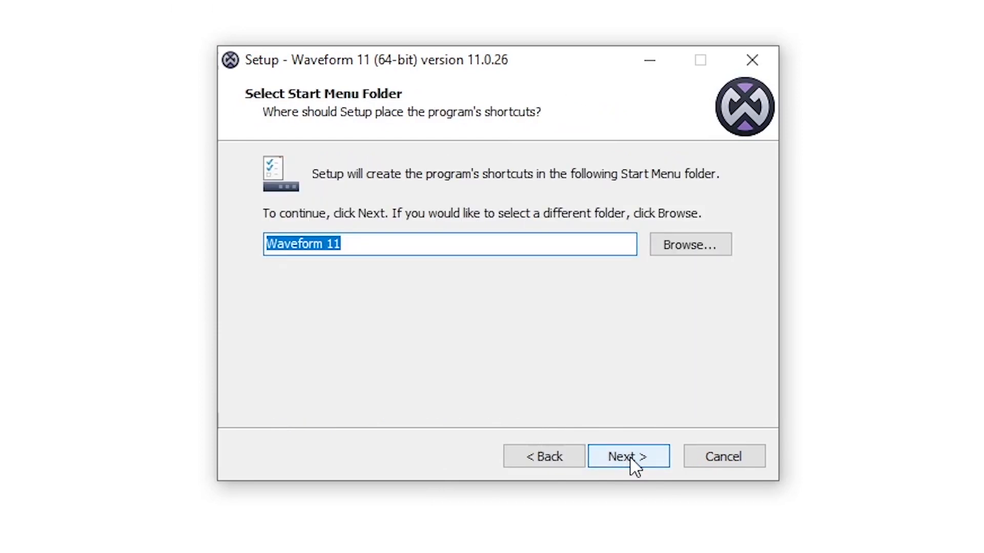
click(627, 457)
click(630, 458)
click(630, 458)
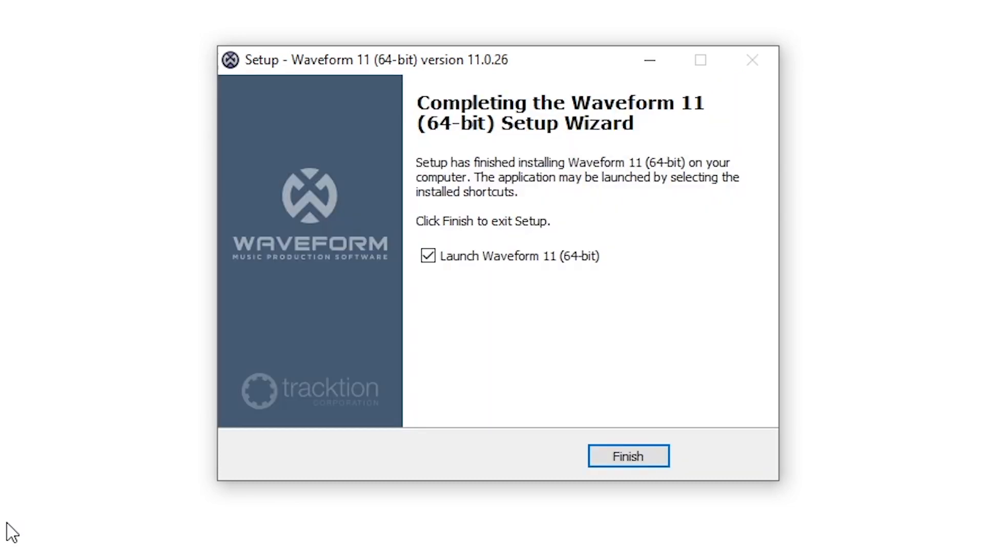
click(646, 456)
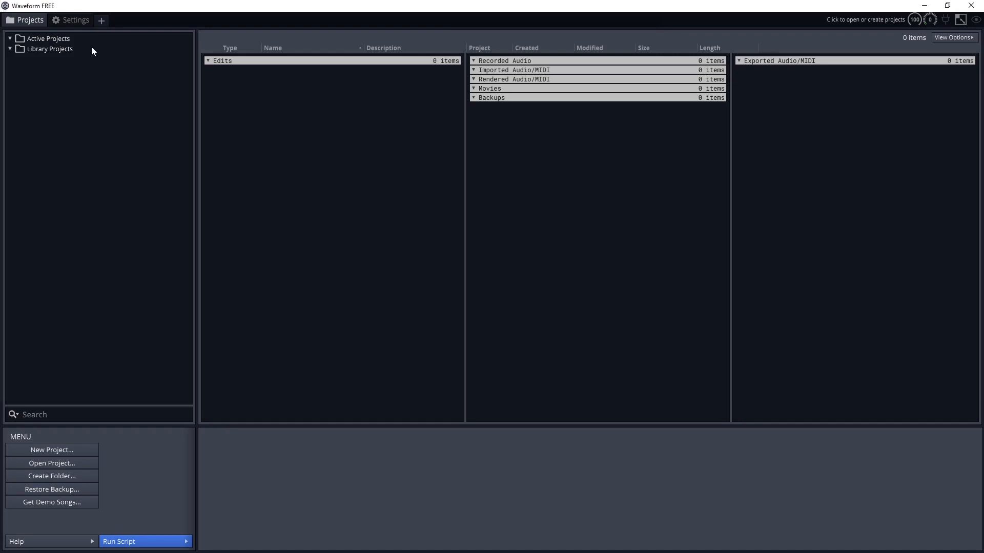
Configure audio to use ASIO with the Focusrite USB ASIO device, a 44100 Hz sample rate and a 240-sample buffer.
click(78, 20)
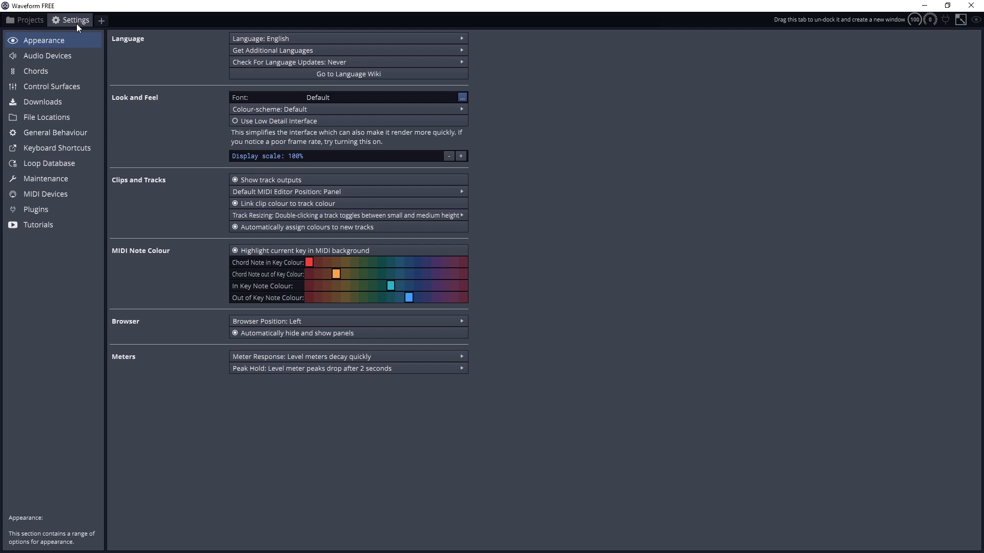
click(70, 60)
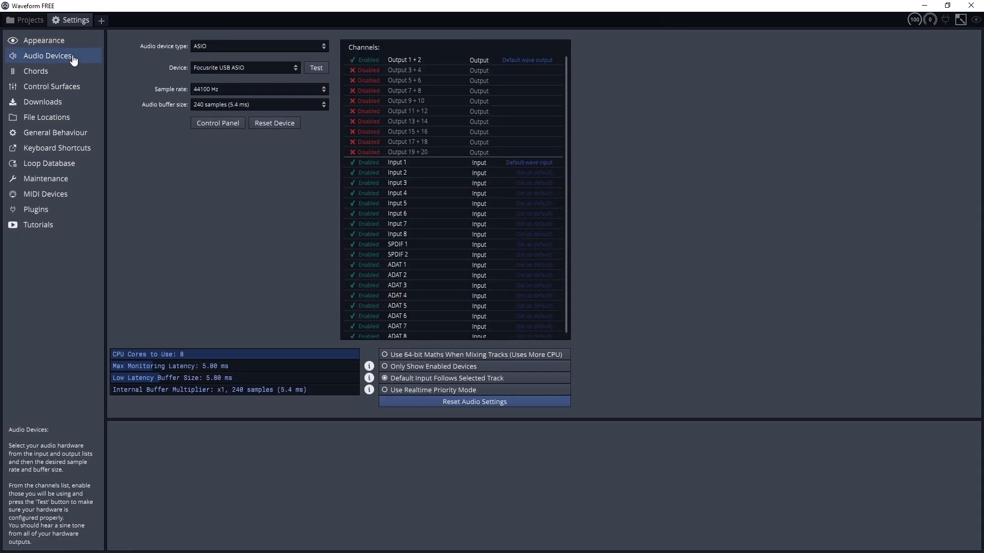
click(239, 44)
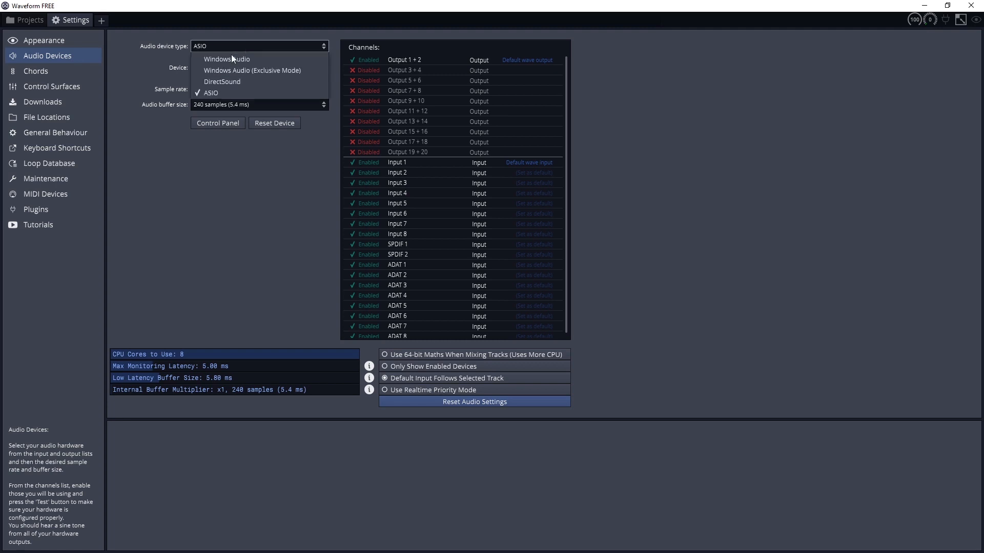
click(227, 94)
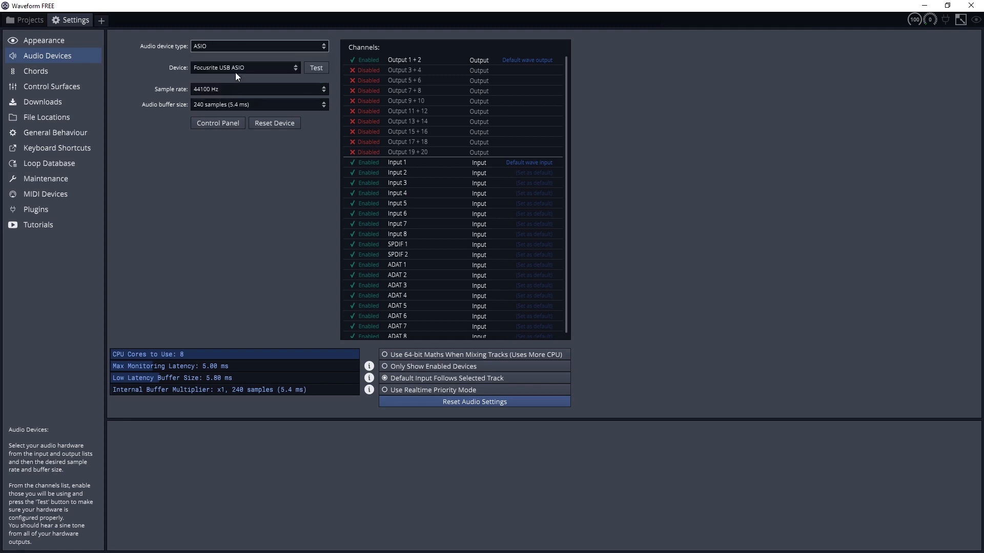
click(263, 67)
click(242, 107)
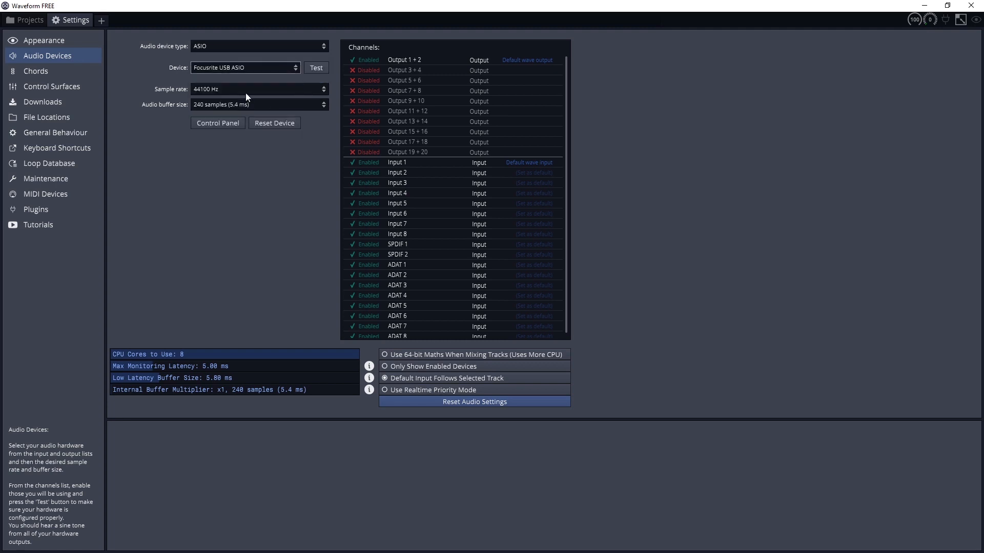
click(244, 94)
click(244, 99)
click(244, 104)
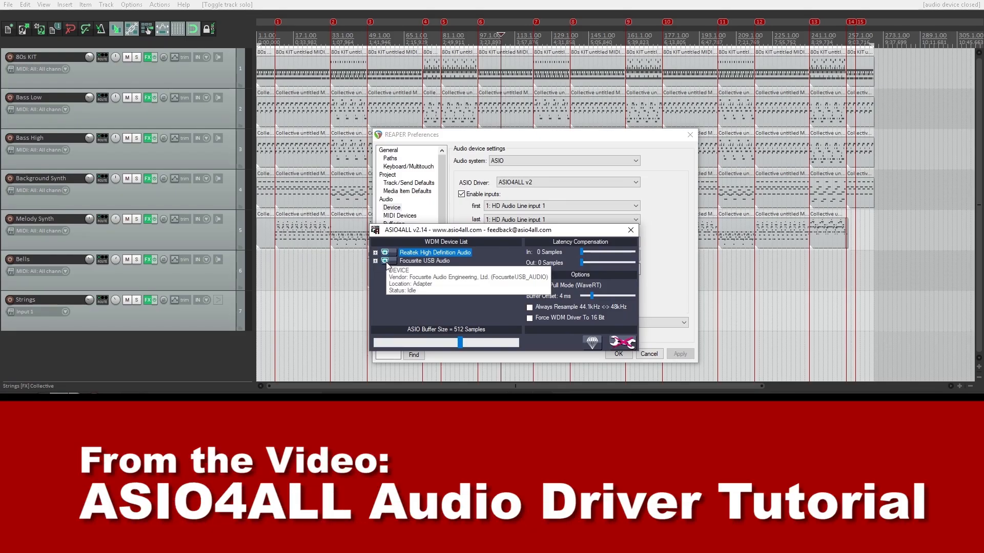
In the ASIO4ALL control panel, expand the Focusrite USB Audio device and toggle its input.
click(374, 261)
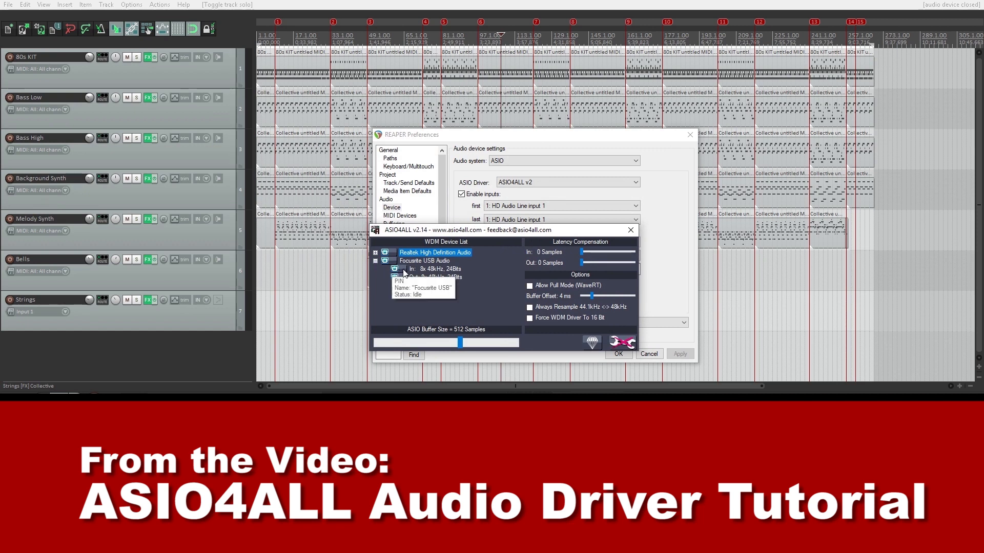
click(396, 271)
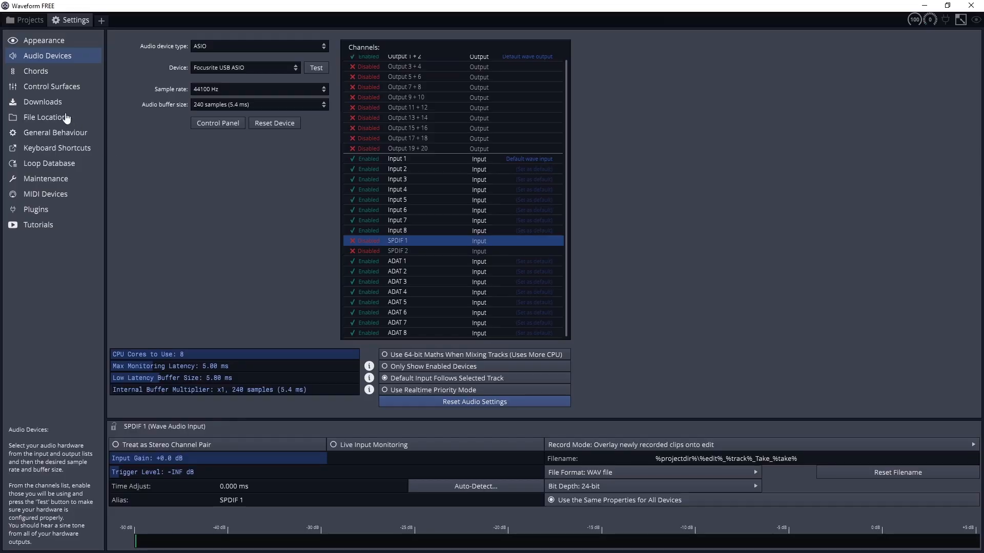
Review the control surface and download settings, and add the VST Plugins and VST Instruments folders on drive E to the VST plugin paths.
click(57, 92)
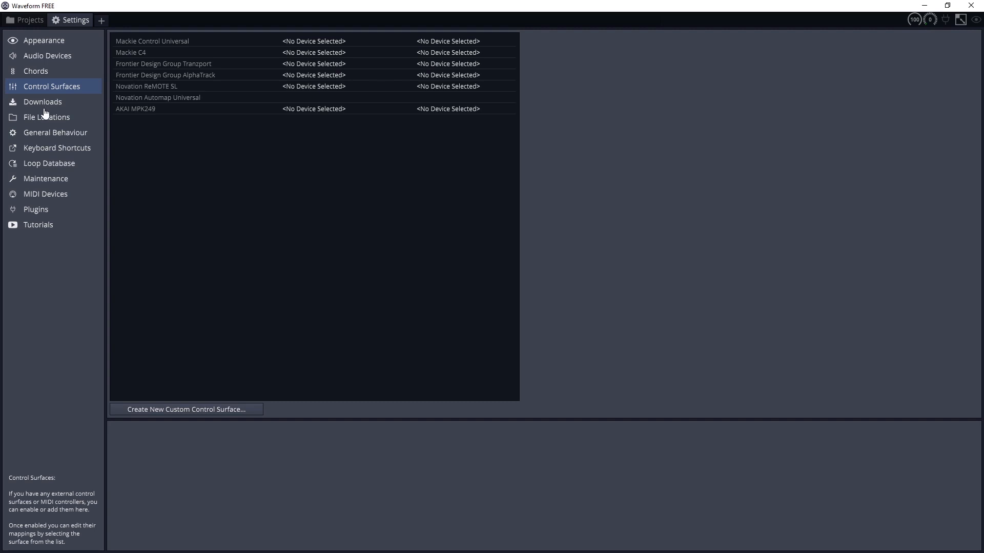
click(49, 104)
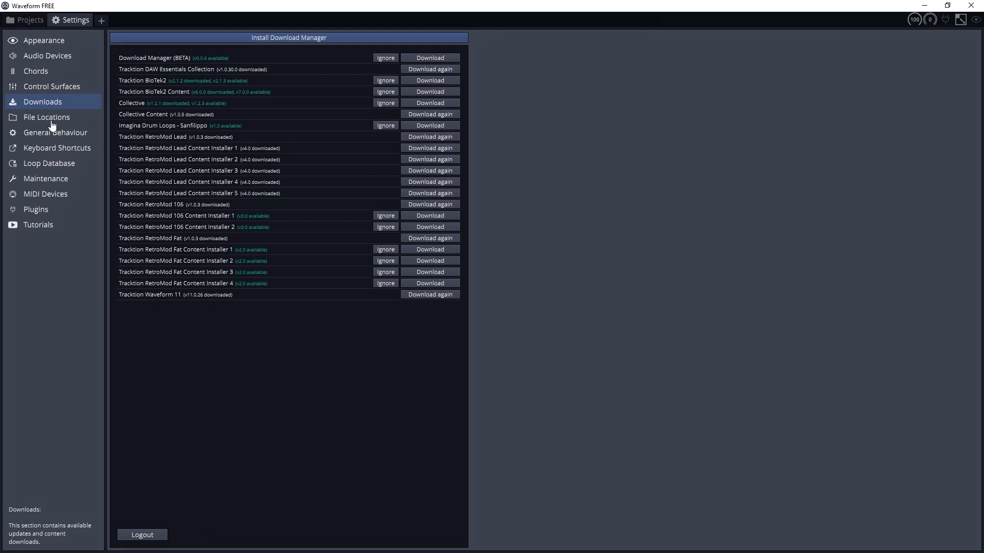
click(54, 122)
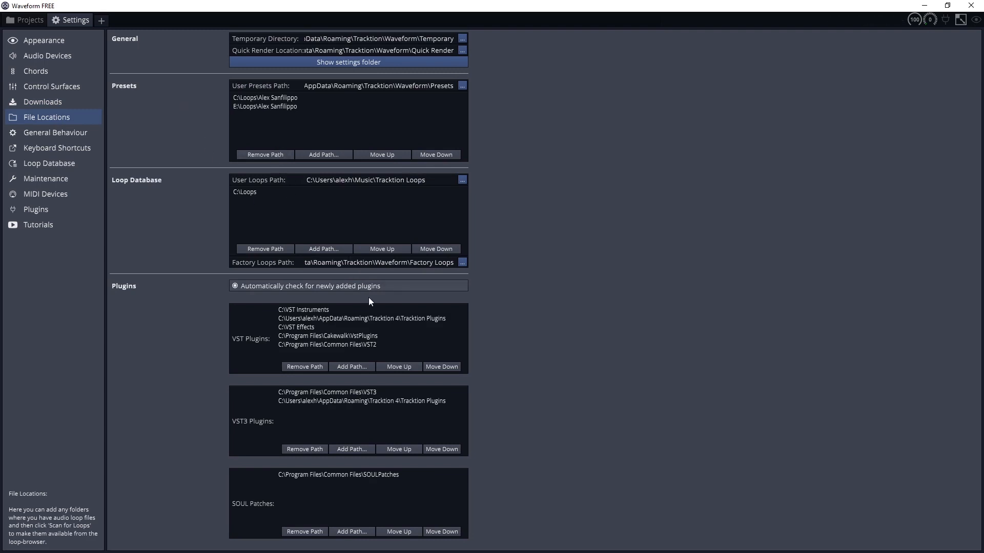
click(360, 366)
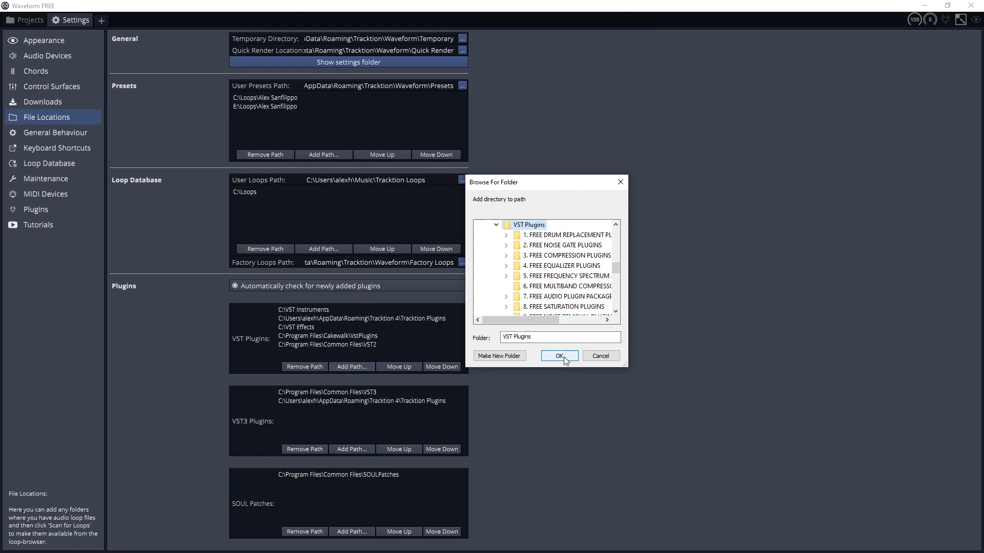
click(559, 356)
click(560, 356)
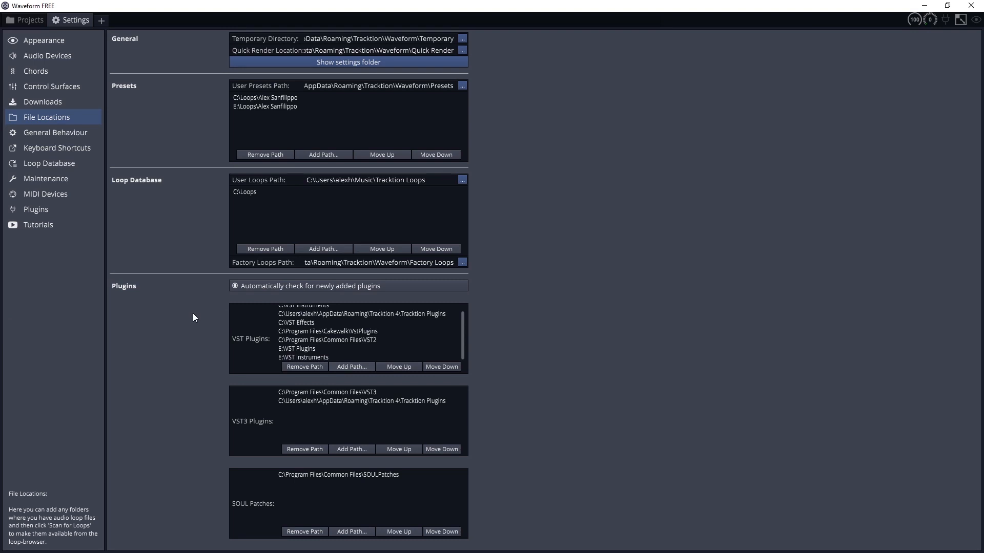
Refresh the MIDI device list and scan for installed plugins.
click(45, 194)
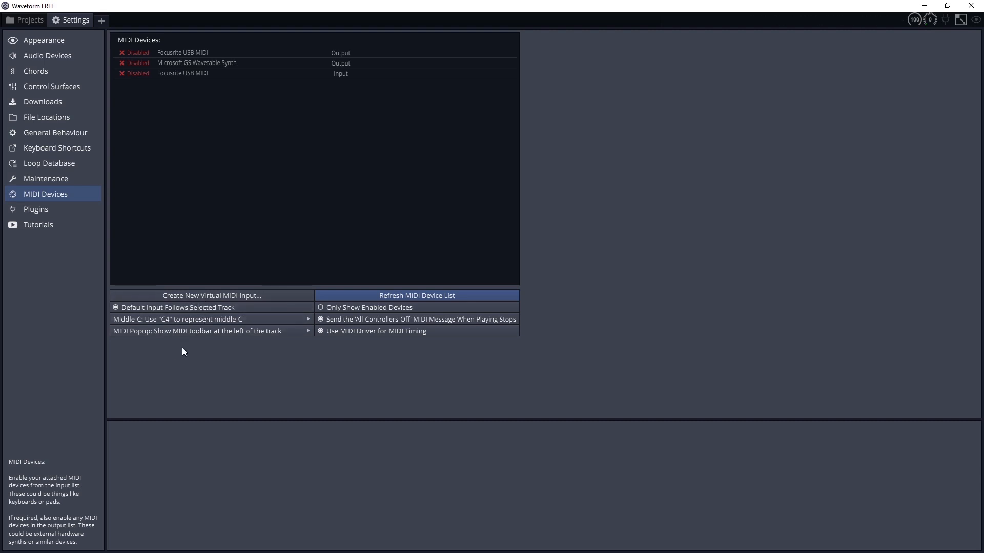
click(334, 294)
click(136, 441)
click(154, 420)
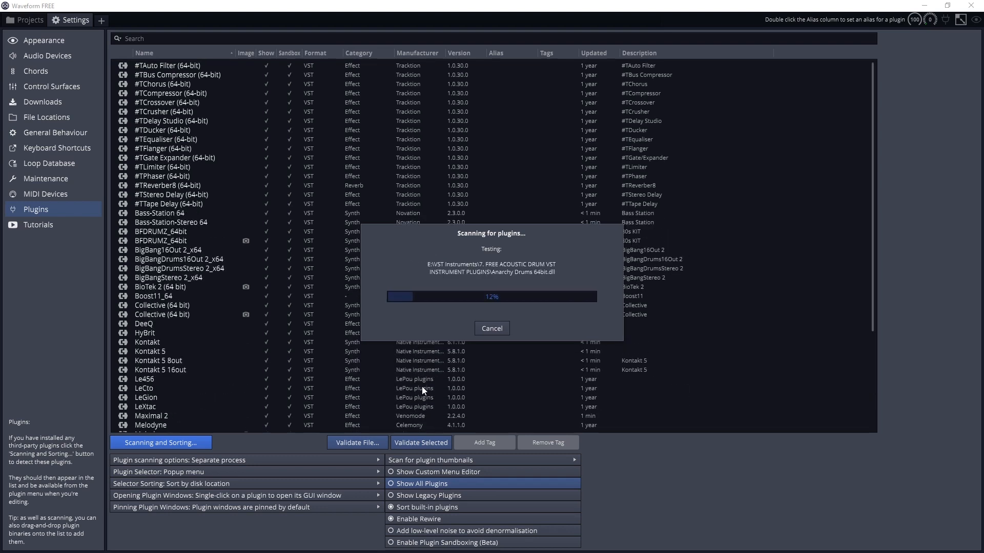
Create a new project named "Tracktion Waveform Tutorial" in the Documents folder using the Default template.
click(12, 21)
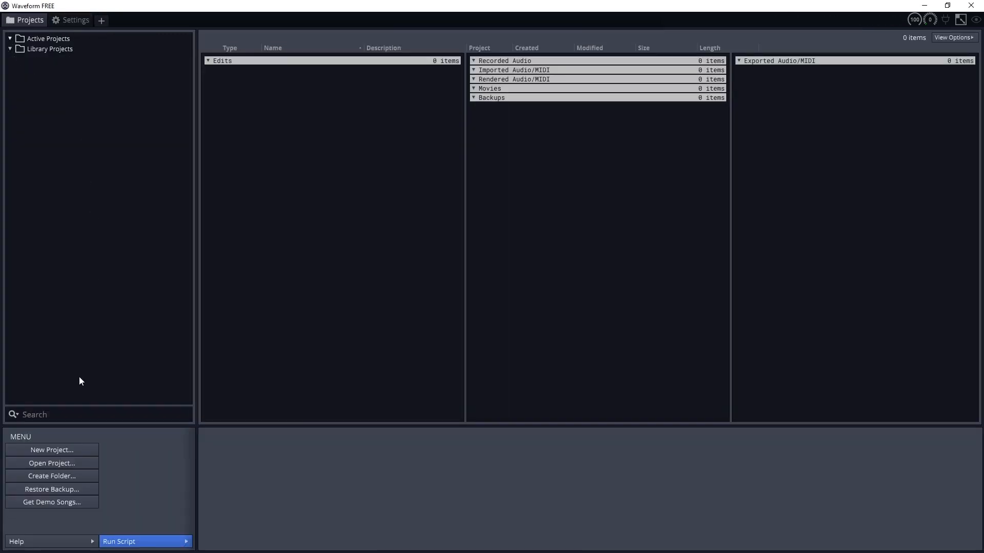
click(62, 449)
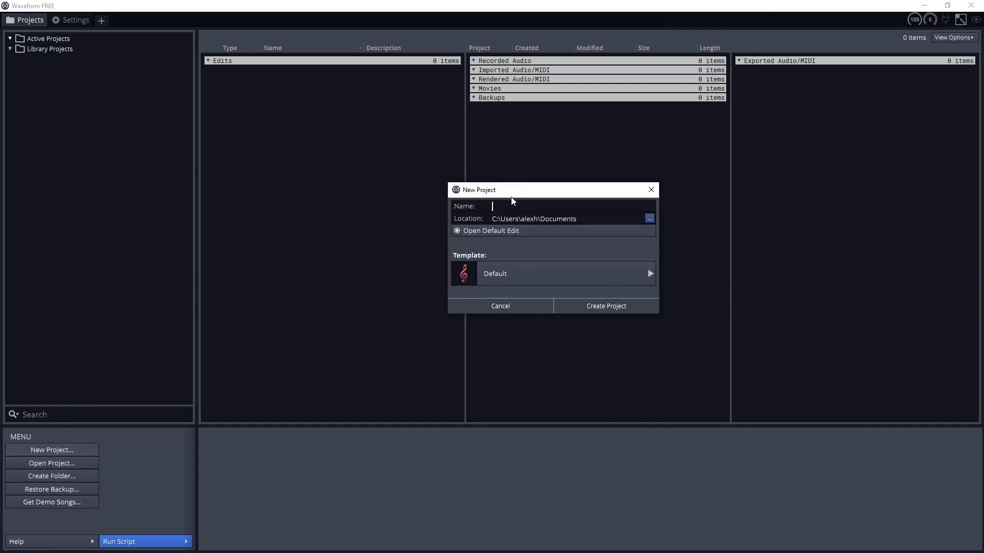
text(Tracktion Waveform Tutorial)
click(509, 279)
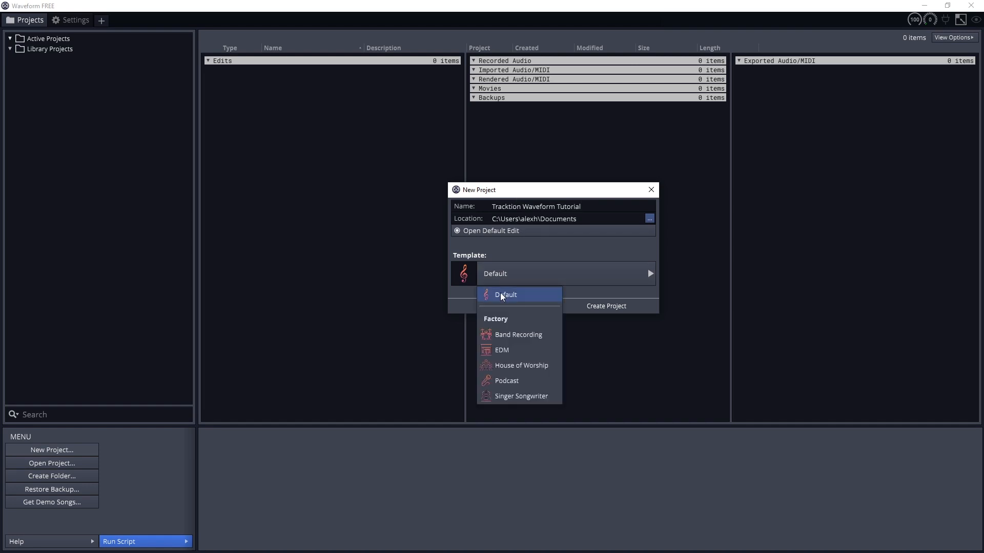
click(501, 296)
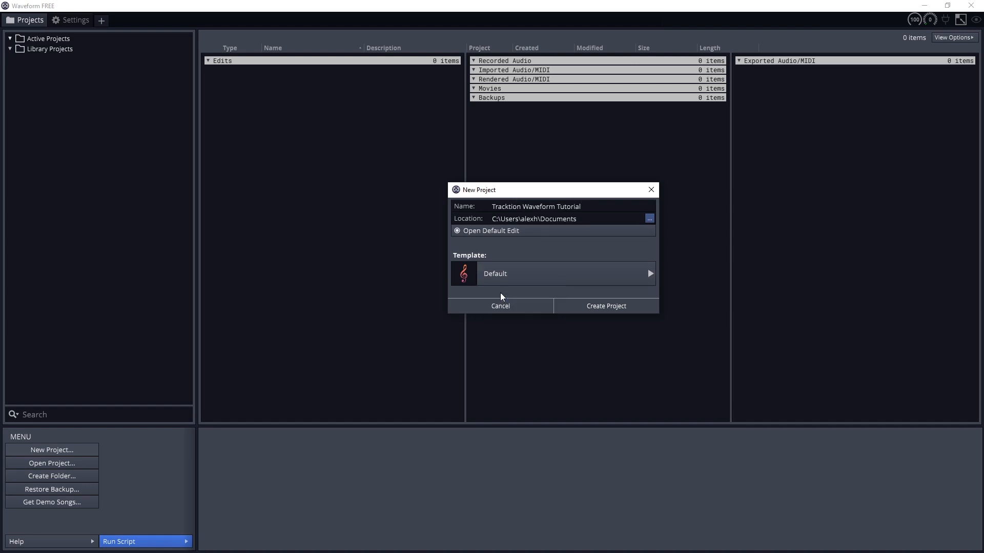
click(569, 305)
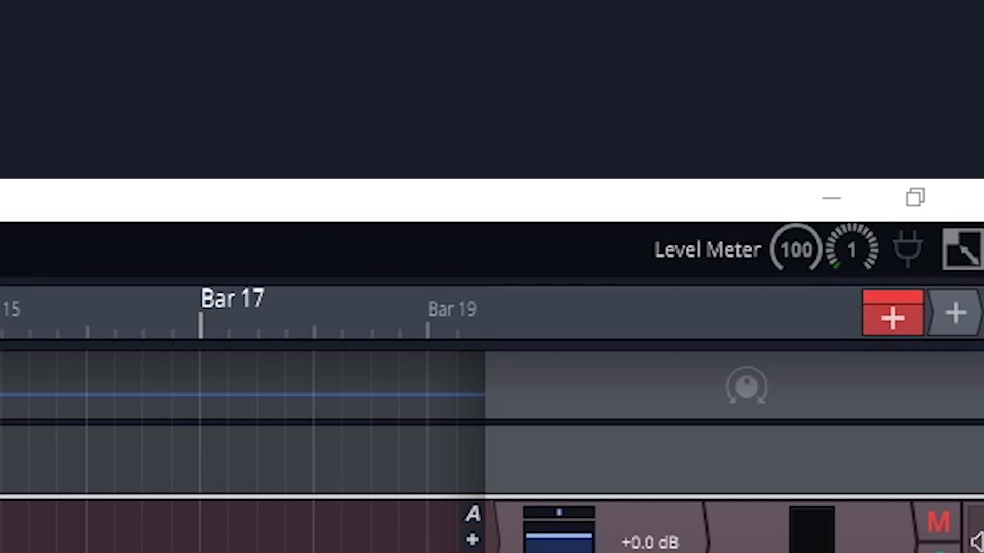
Toggle the first track's mute and filter the browser's search results by the Digital tag.
click(933, 532)
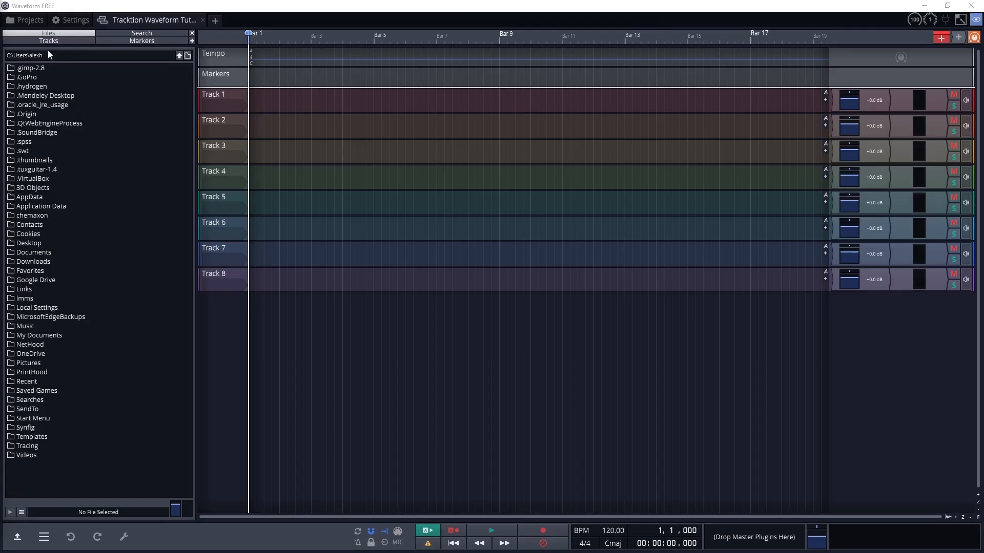
click(117, 35)
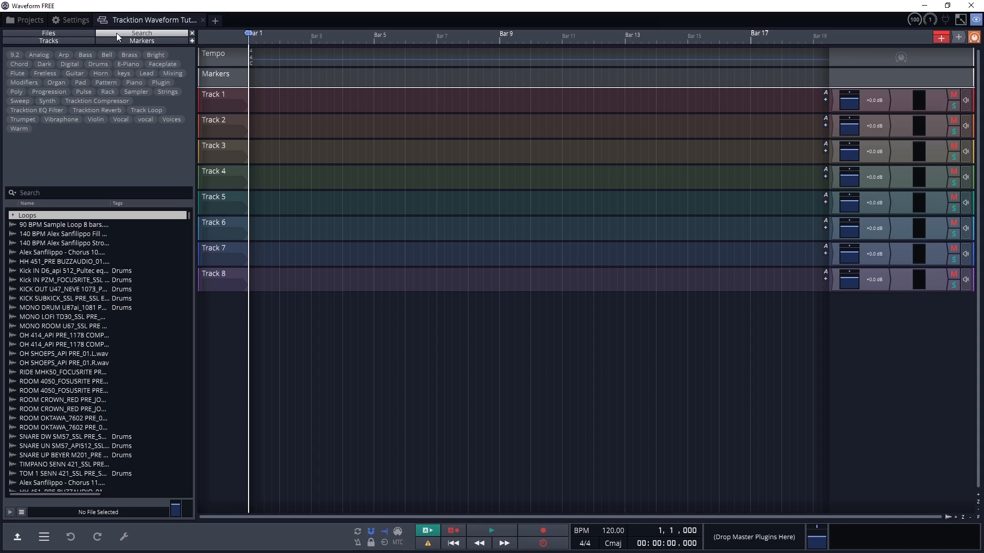
click(70, 64)
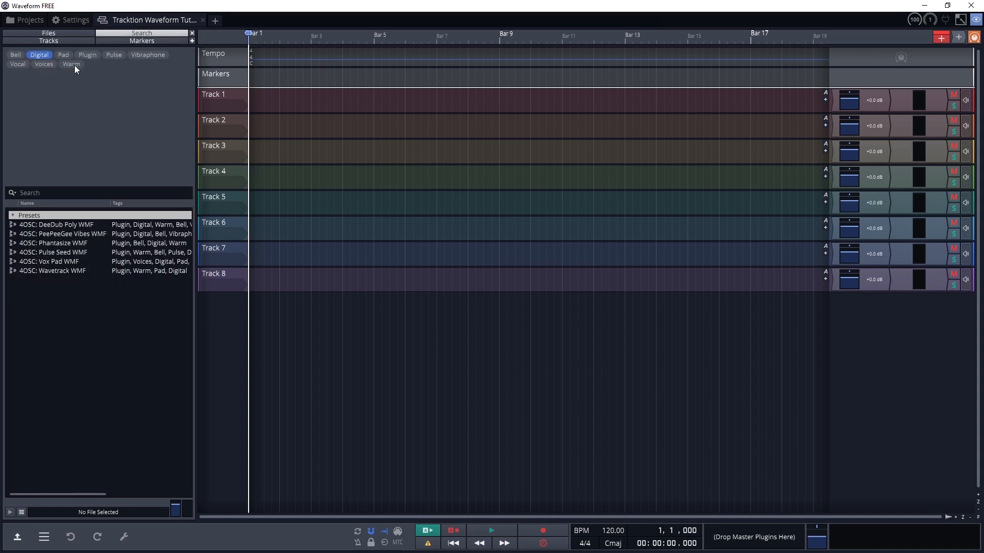
Clear the Digital tag filter, and toggle Track 1's disabled and hidden states on and back off in the track list.
click(43, 55)
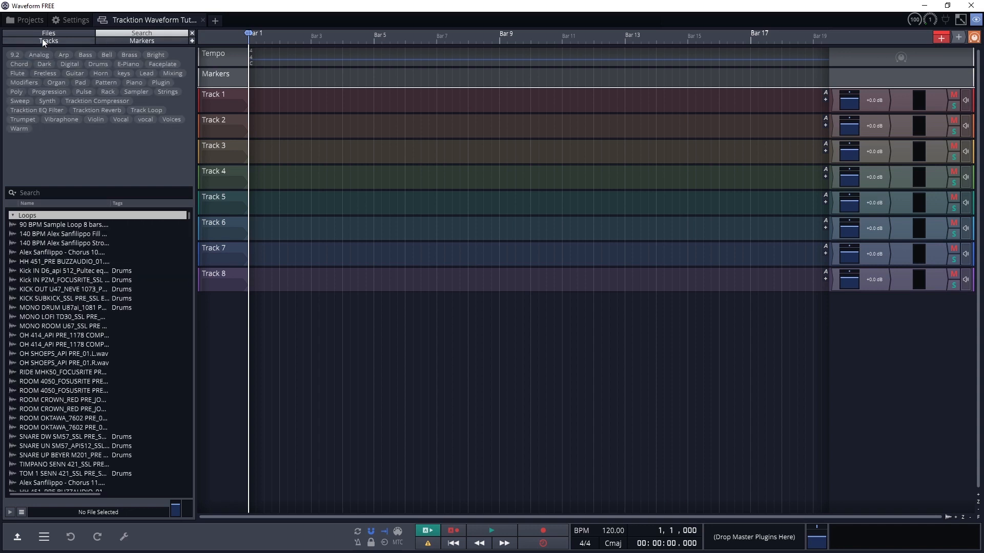
click(43, 40)
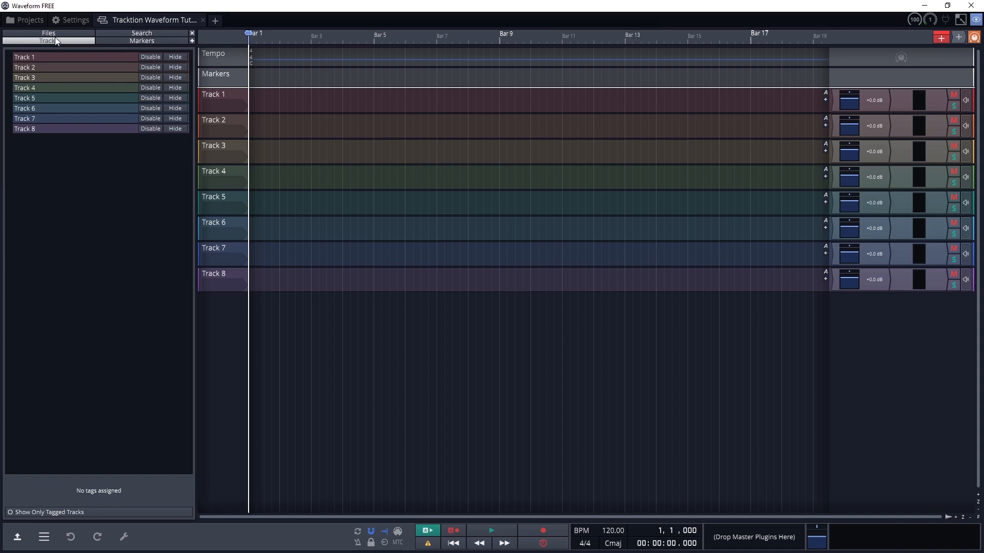
click(150, 57)
click(150, 57)
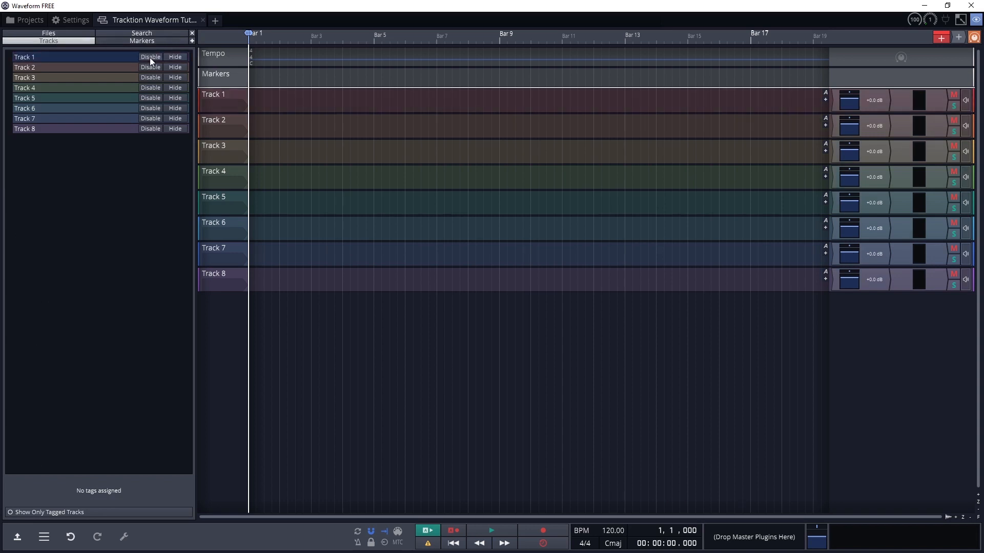
click(170, 58)
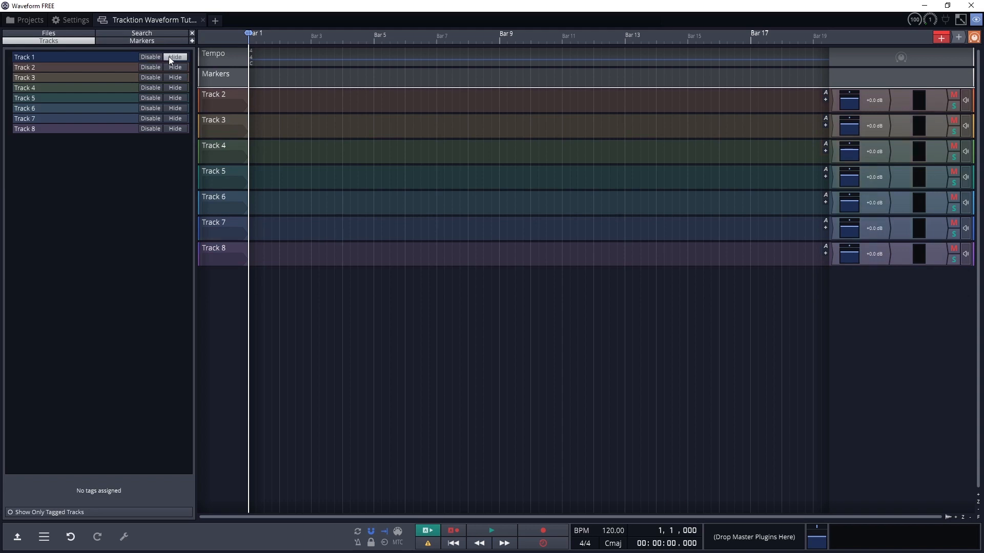
click(168, 57)
View the project's marker list and add a bars and beats marker to the Markers track.
click(127, 40)
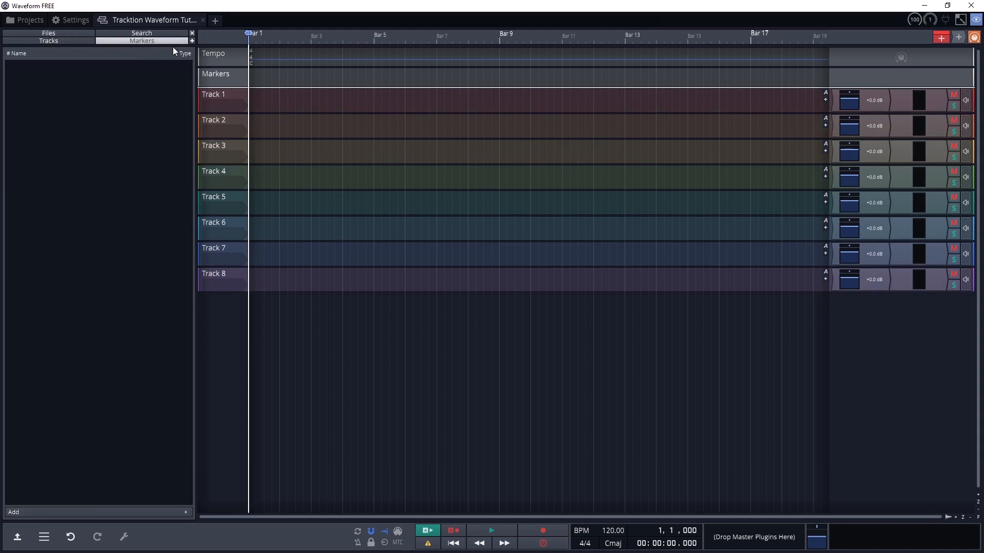
click(226, 75)
right_click(225, 76)
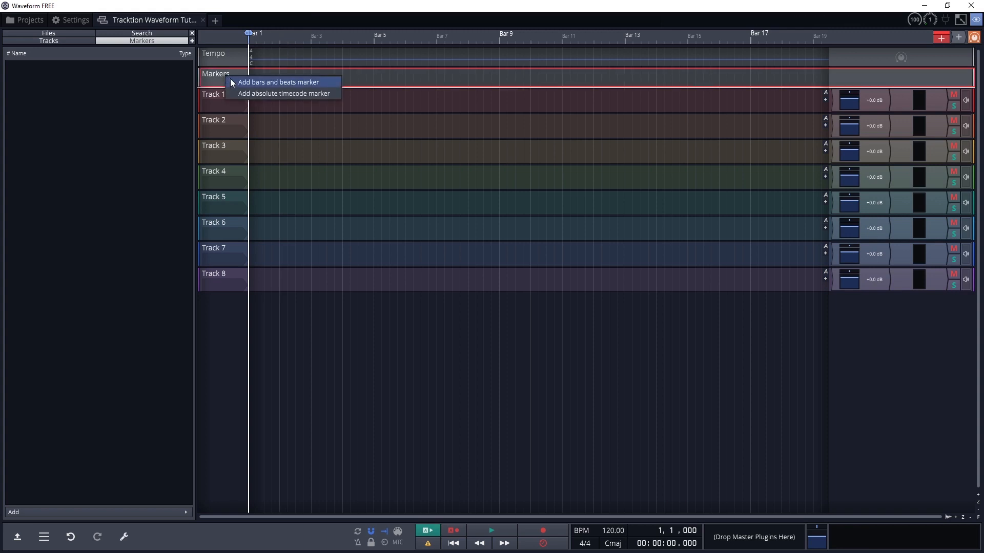
click(277, 82)
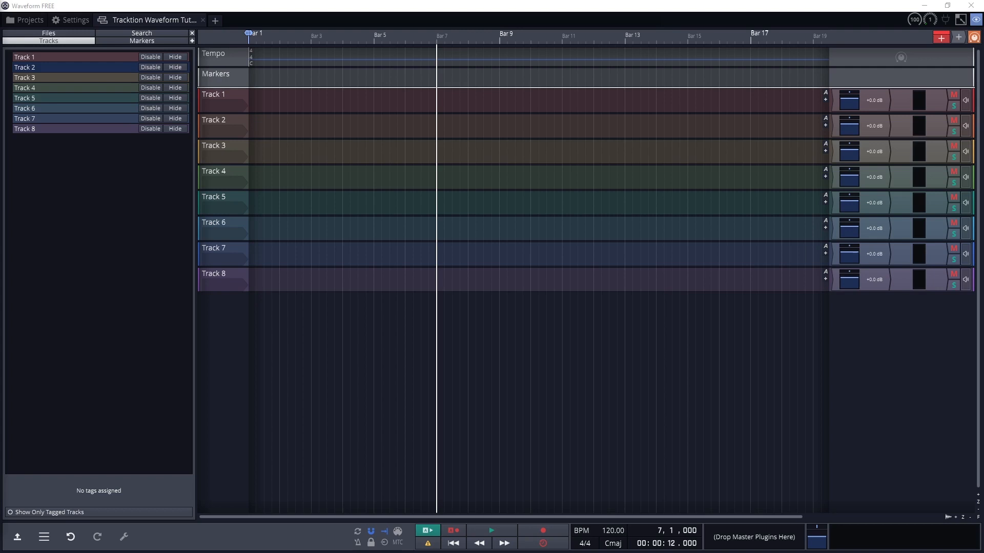
Expand and collapse the bottom controls area, and look through the main menu's Save, Import and Clipboard commands.
click(20, 536)
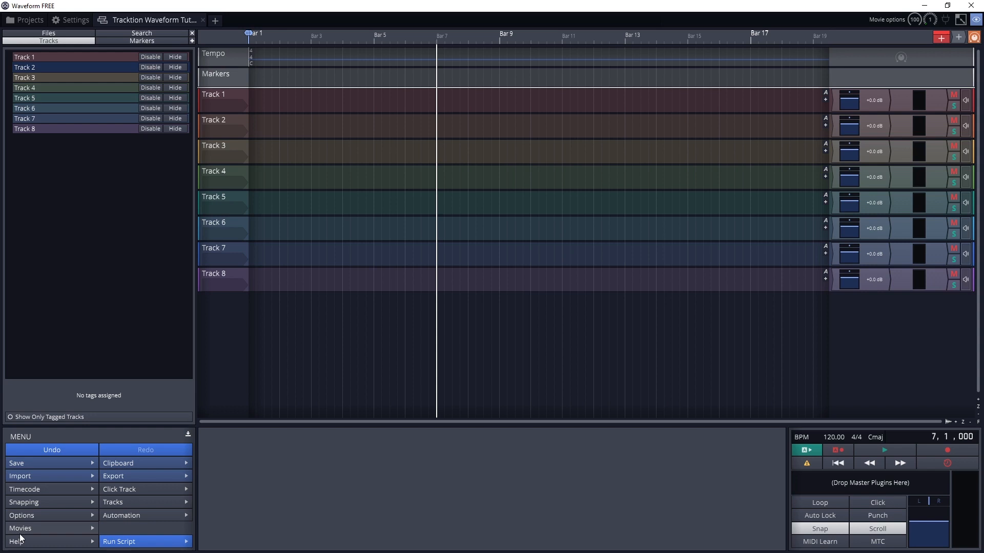
click(187, 434)
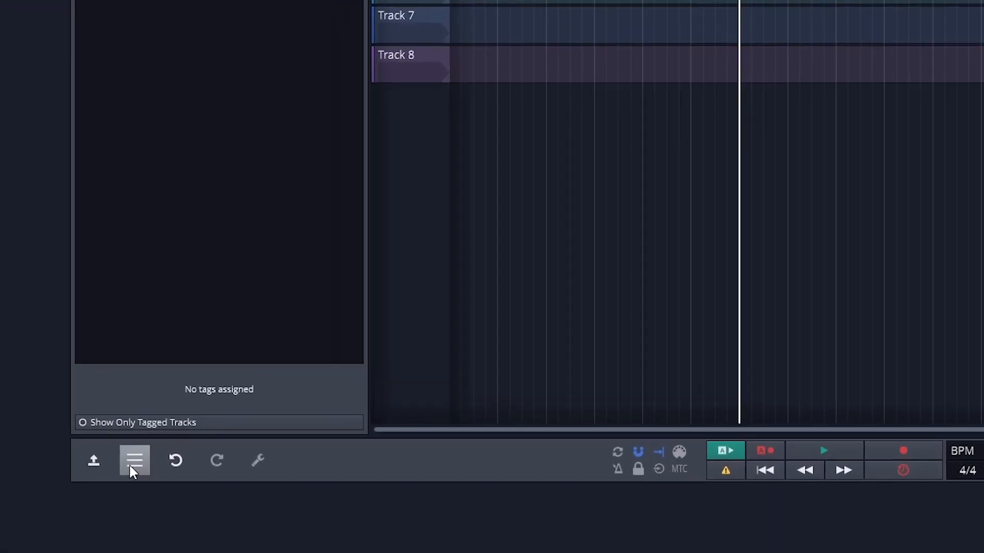
click(43, 541)
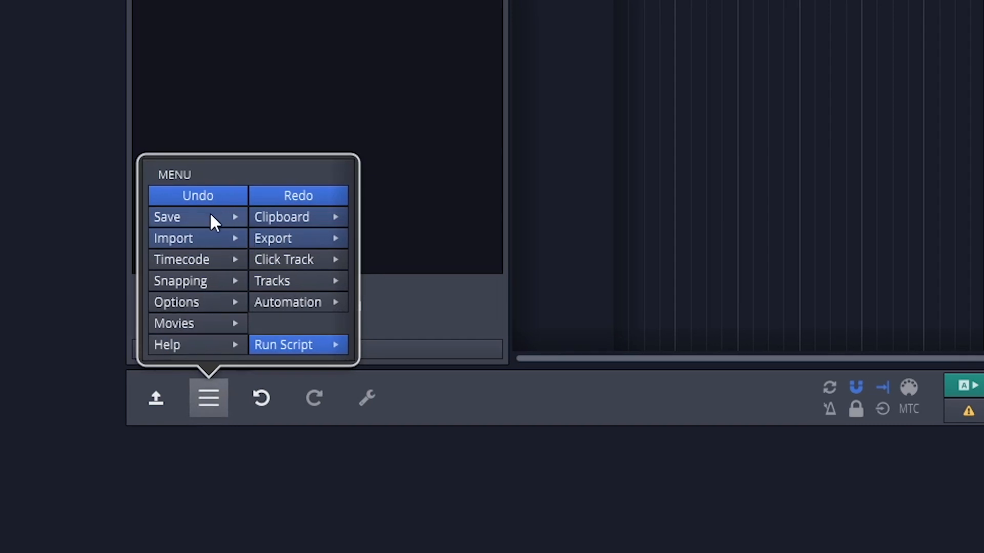
click(210, 213)
click(210, 213)
click(213, 237)
click(213, 237)
click(279, 216)
click(284, 209)
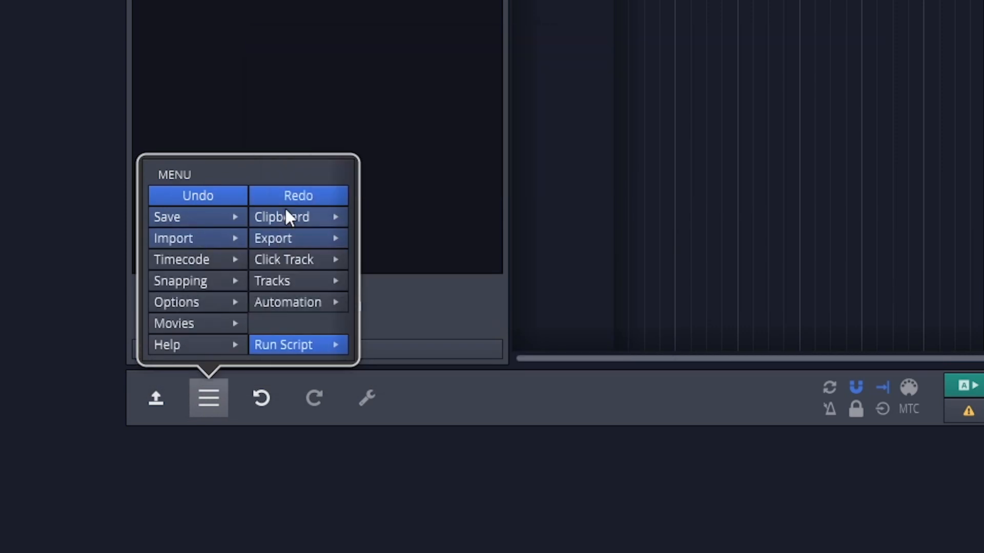
click(199, 409)
Undo and redo the last change, and view the properties of the Markers track and the tempo point.
click(252, 396)
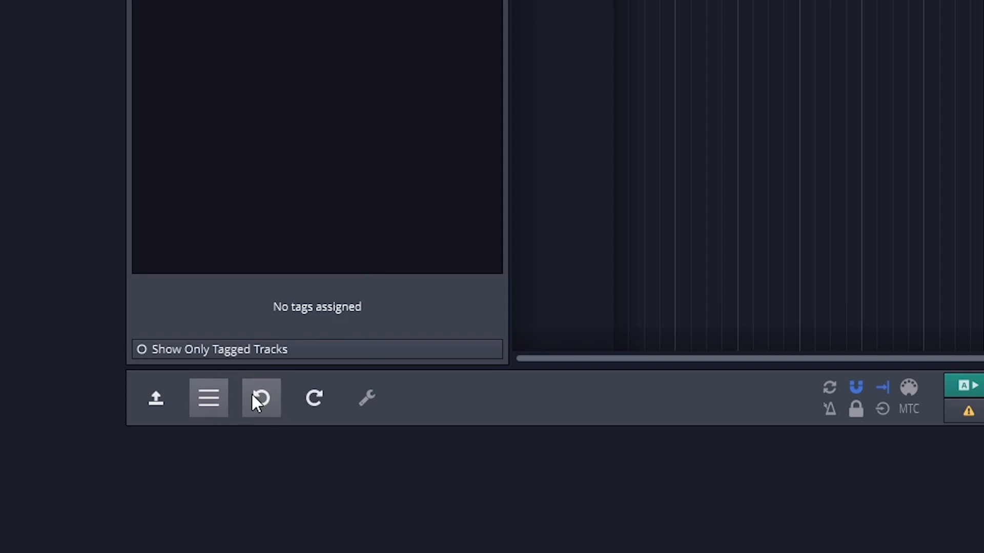
click(306, 400)
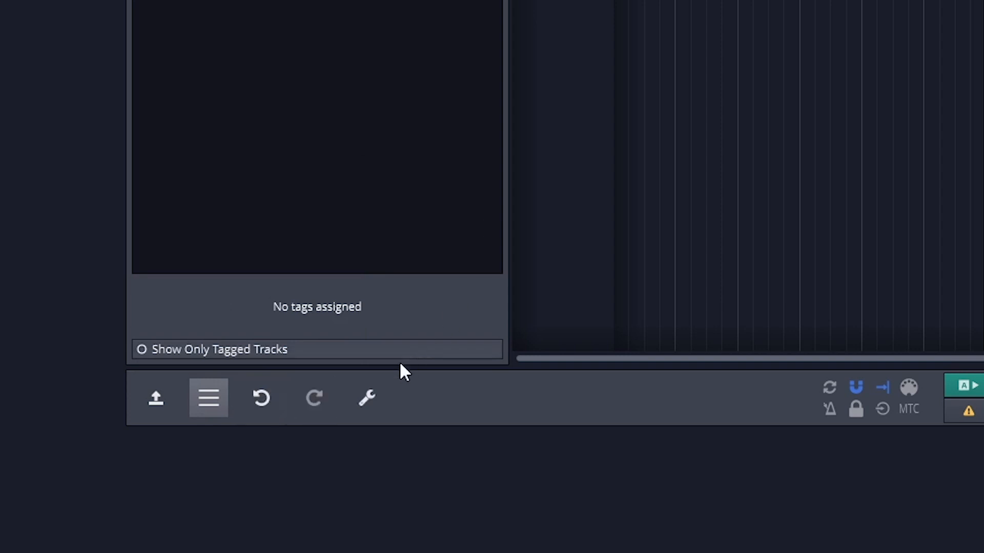
click(360, 401)
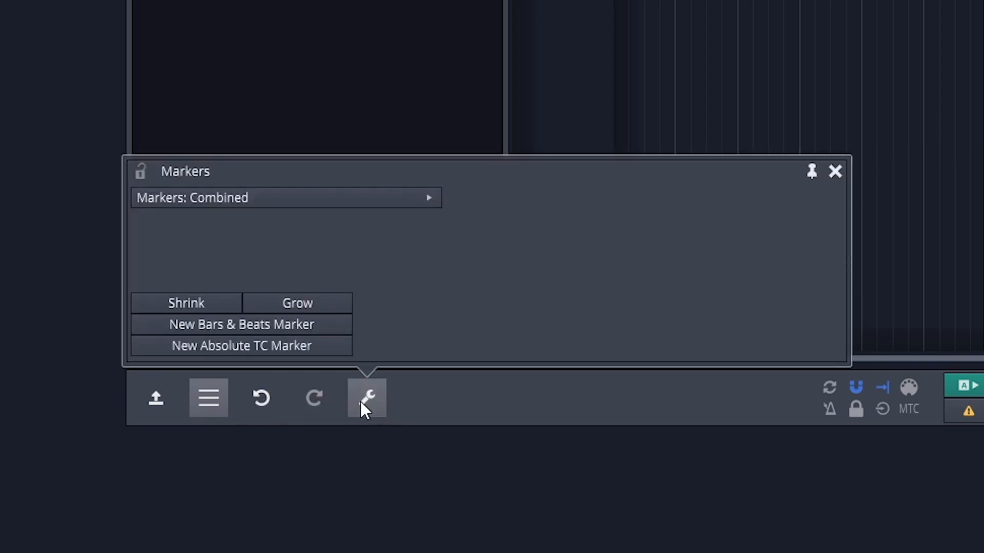
click(564, 3)
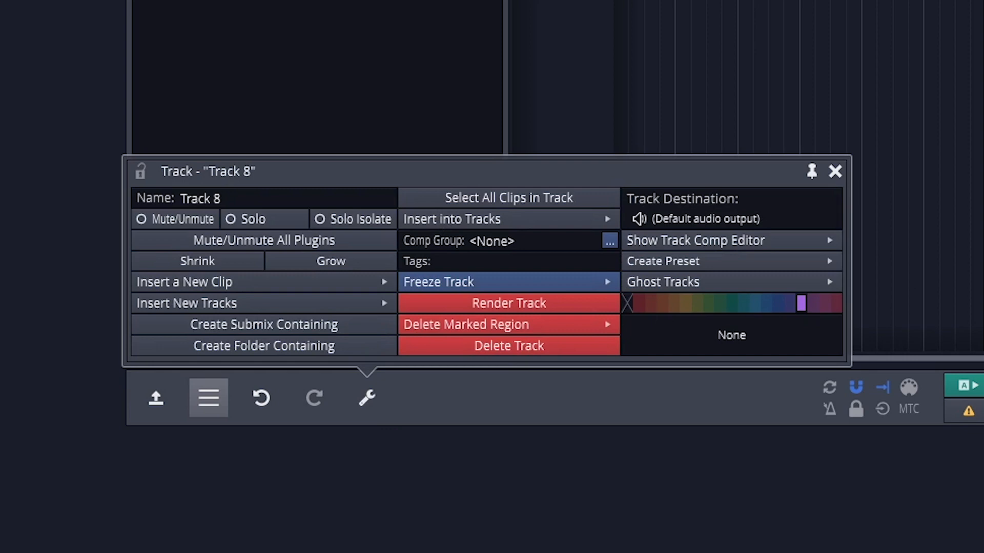
click(367, 397)
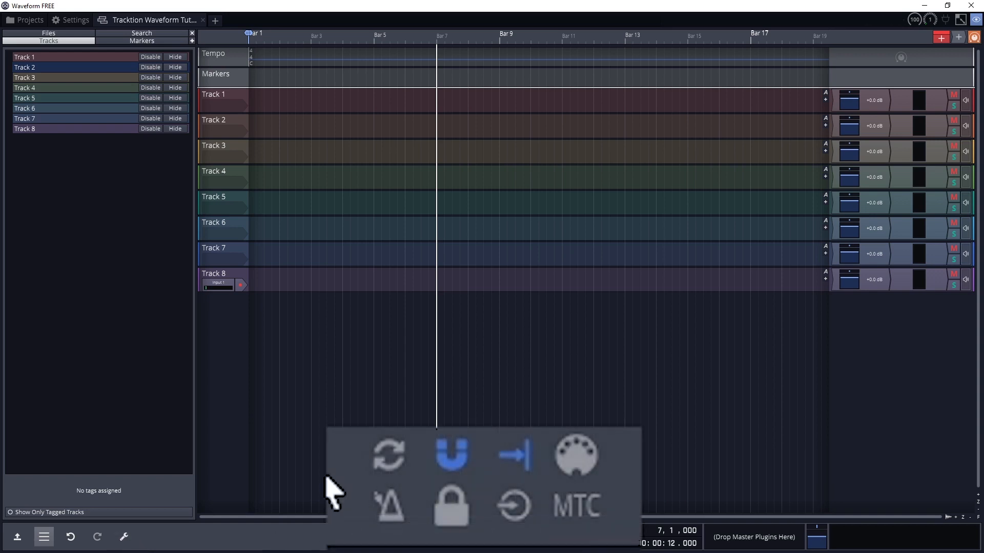
Play a looped region starting at bar 1, shorten its end from bar 5 to bar 4, and turn looping off.
click(380, 463)
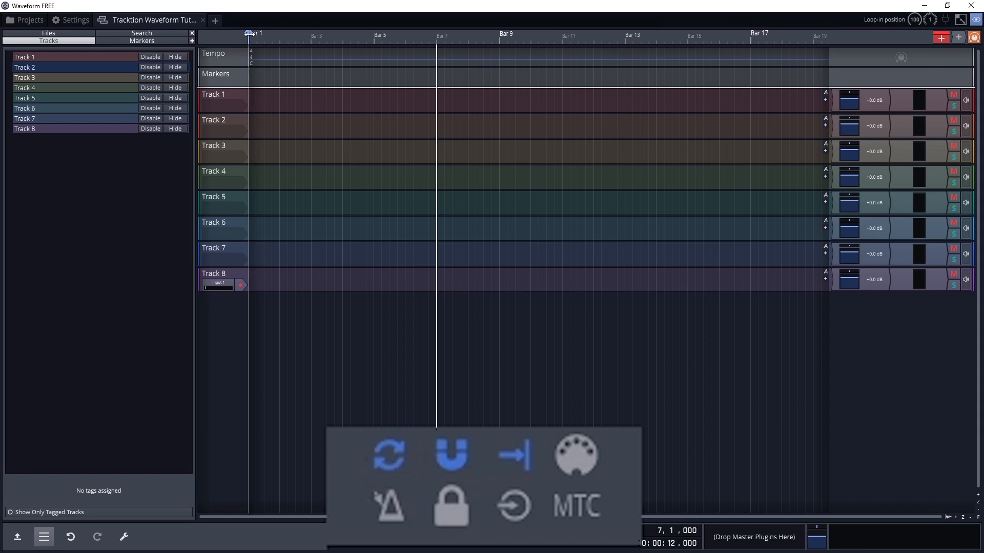
mouse_move(249, 34)
mouse_down()
mouse_move(402, 35)
mouse_move(390, 34)
mouse_up()
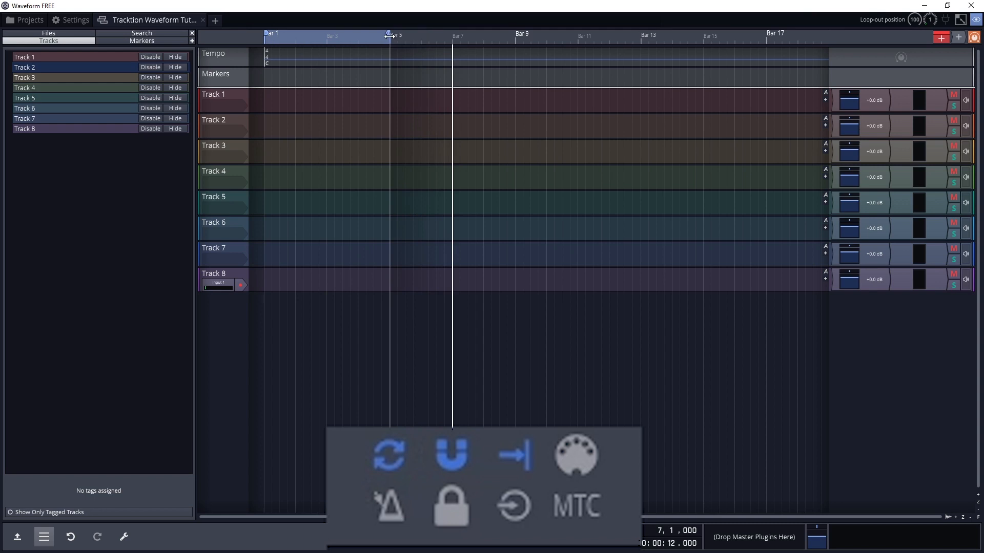
click(399, 537)
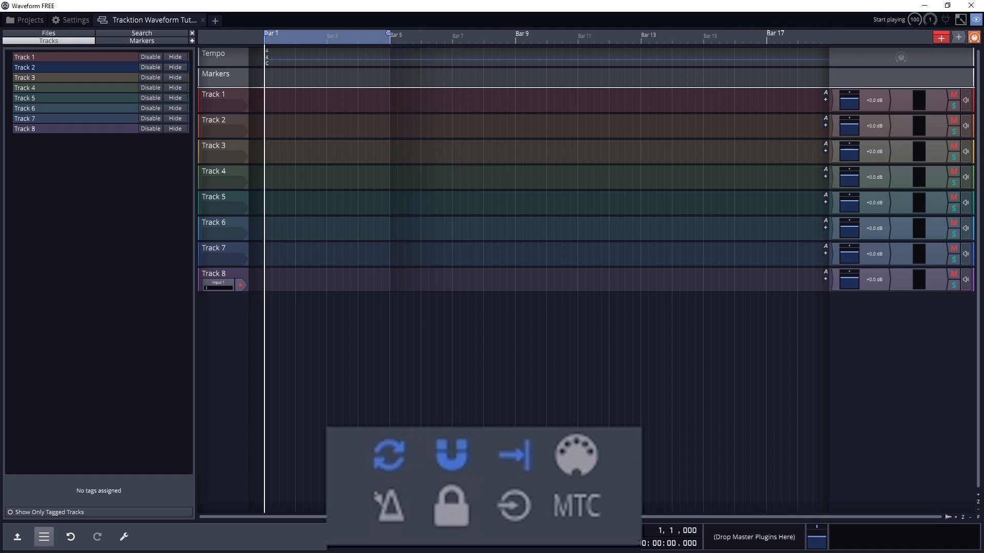
click(428, 537)
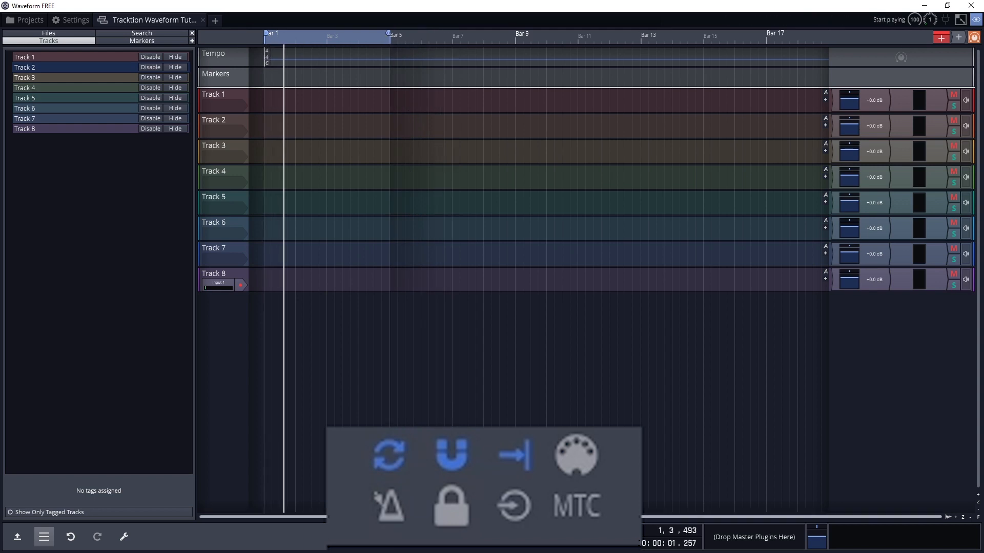
drag(389, 33, 355, 41)
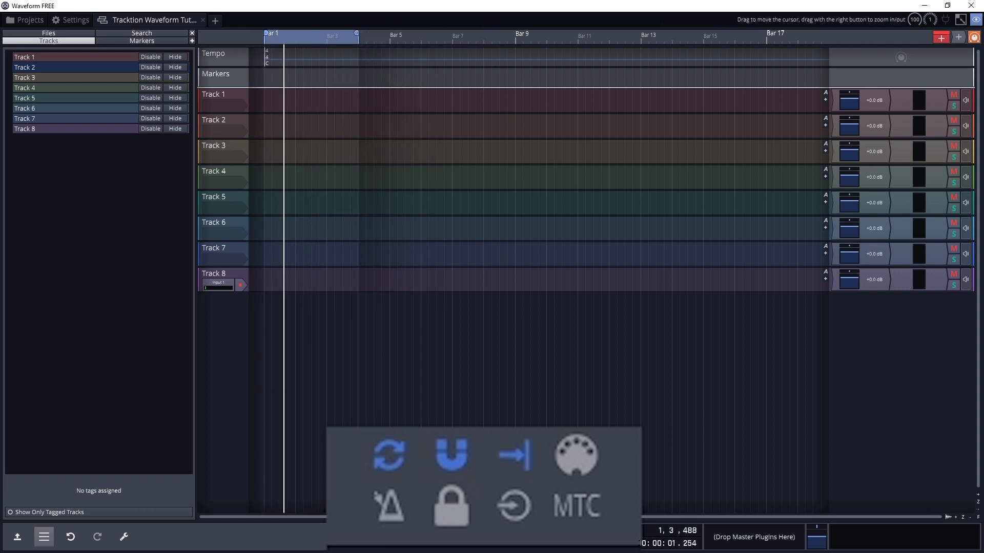
click(394, 468)
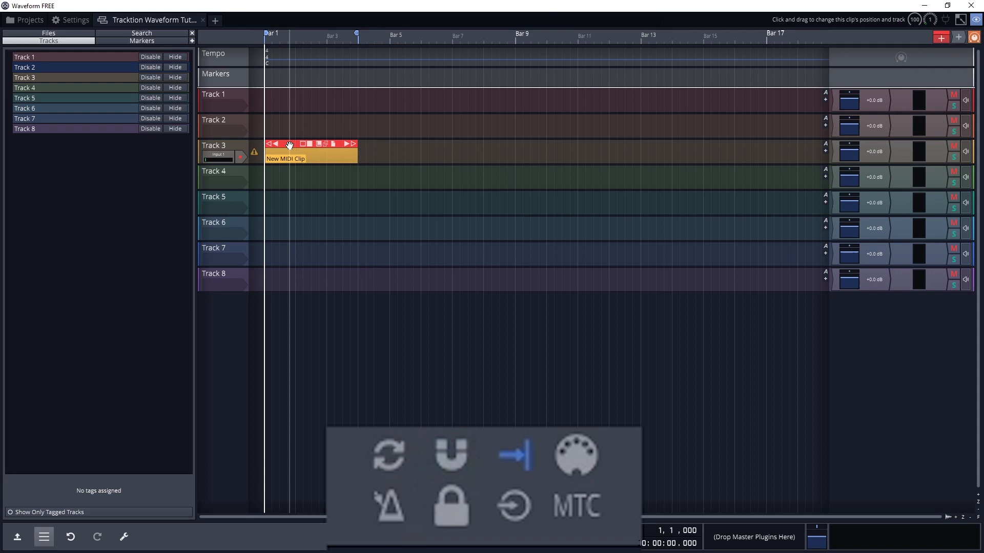
Move the MIDI clip on Track 3, turn snapping back on, and snap the clip to bar 1.
drag(290, 146, 307, 146)
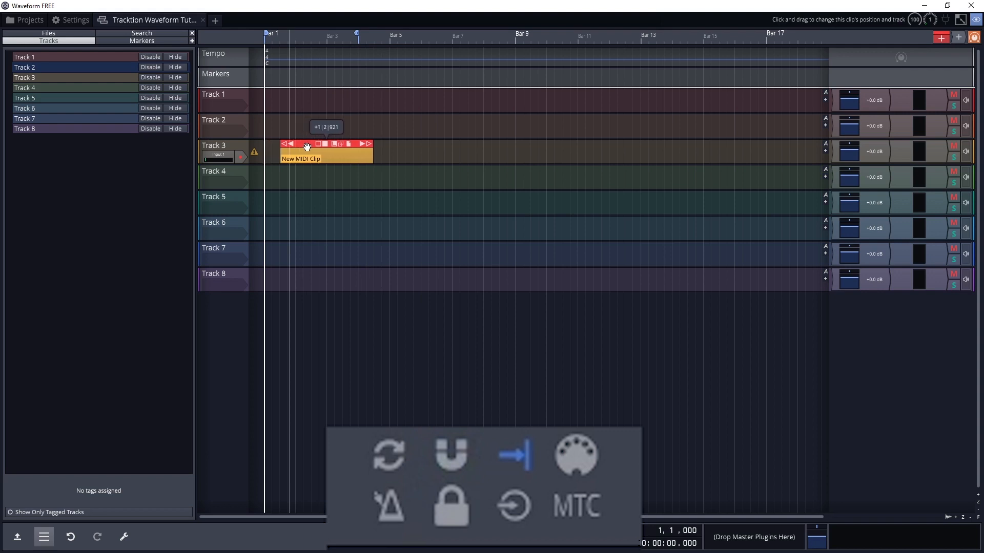
click(454, 455)
drag(308, 144, 288, 151)
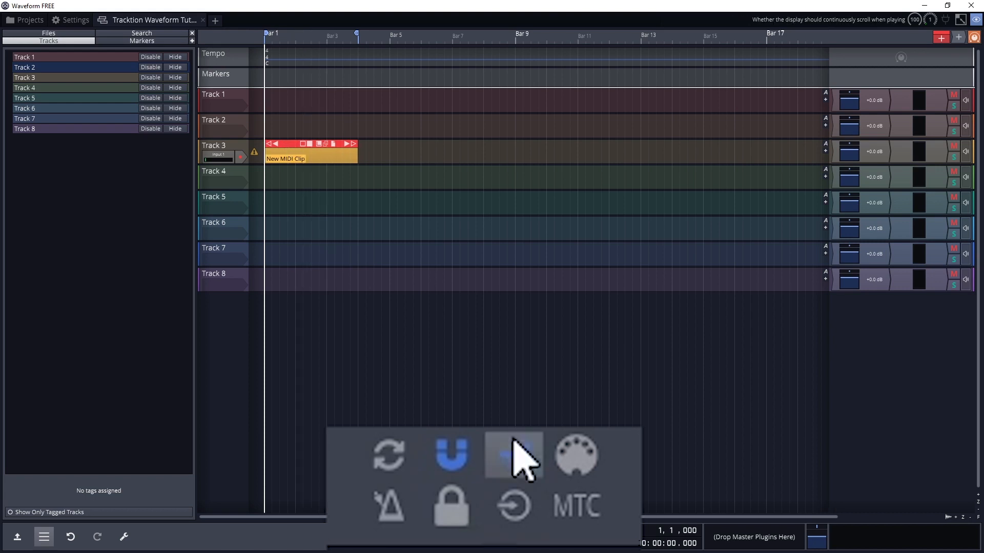
Play the project with continuous display scrolling off, and turn the scrolling back on.
key(space)
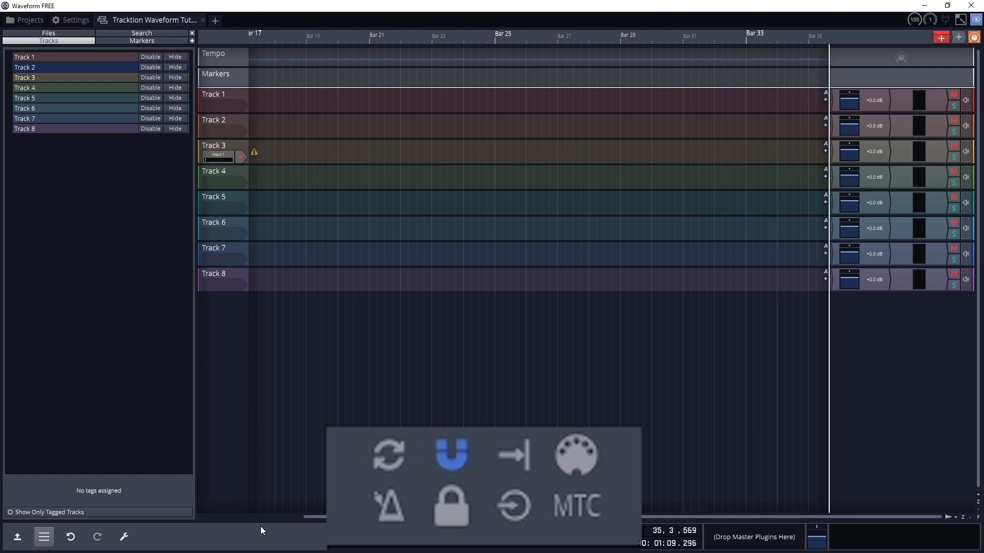
click(533, 474)
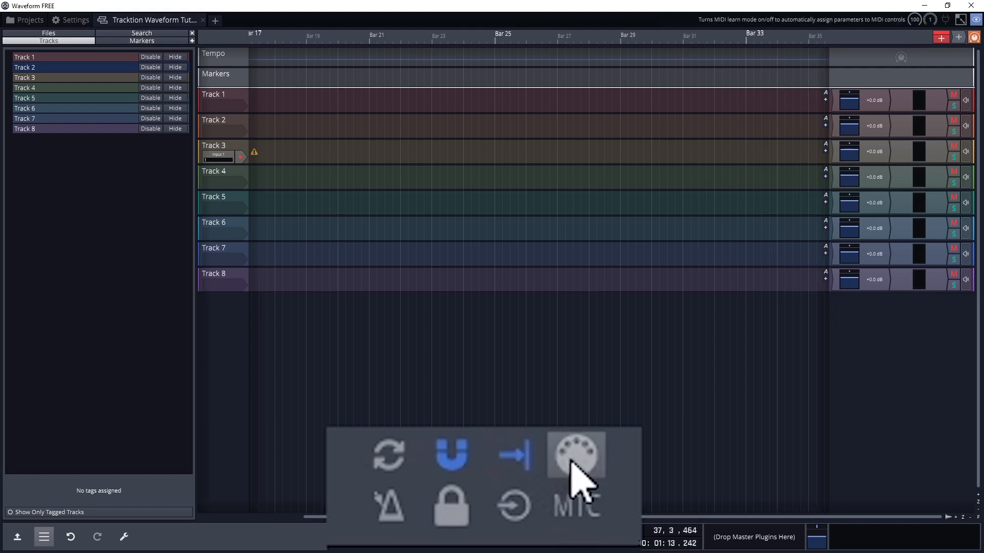
View the MIDI learn mode's assignable controls and leave the mode, and play the project briefly with the click track on.
click(577, 463)
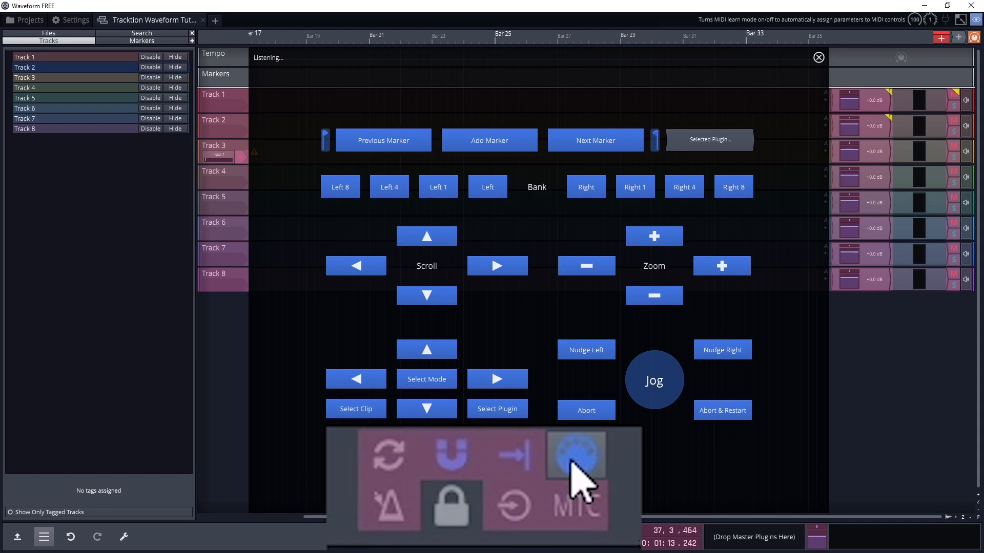
click(571, 461)
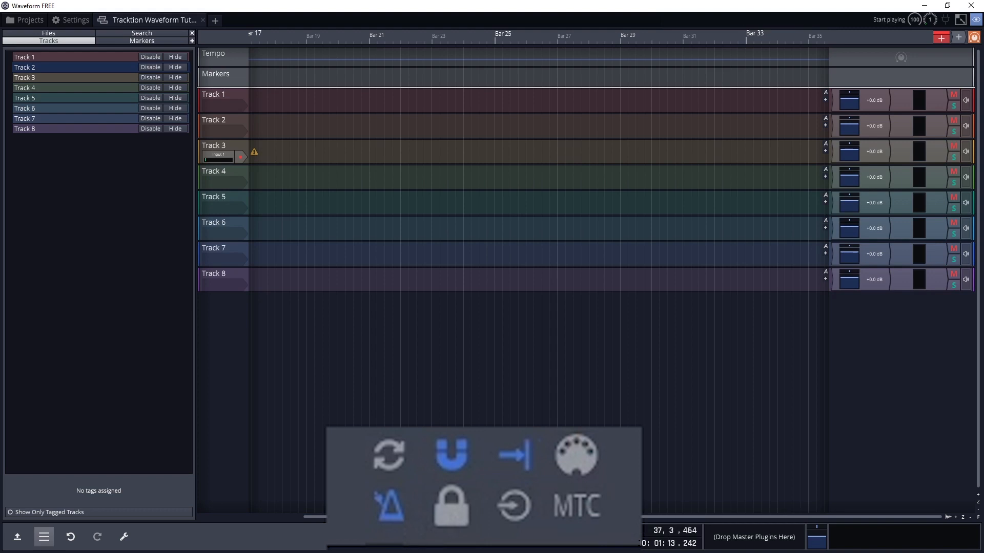
key(space)
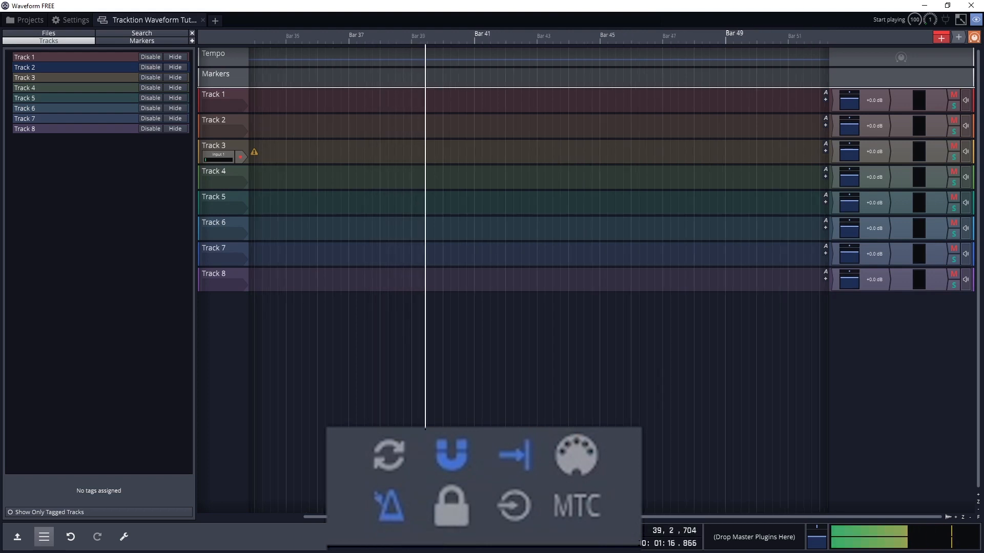
key(space)
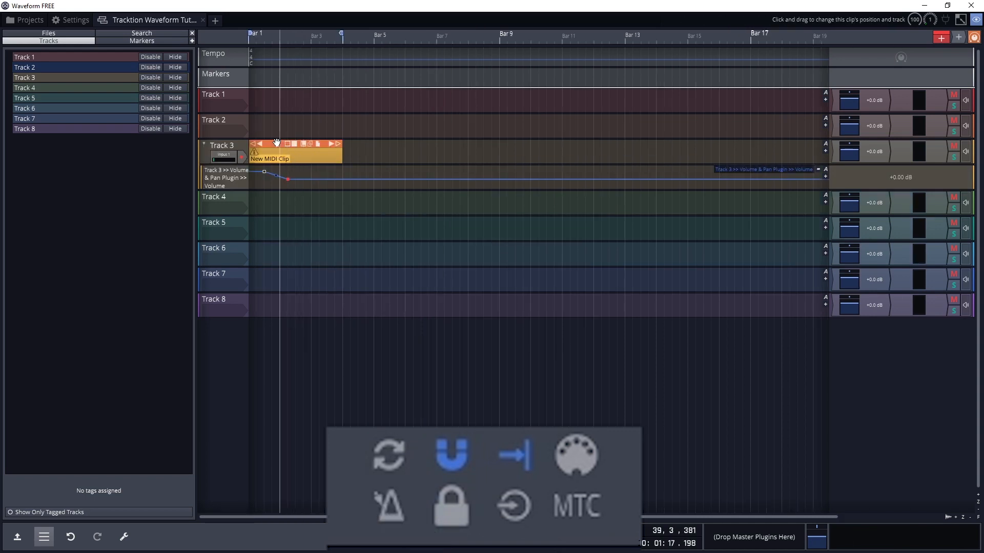
Test moving Track 3's MIDI clip over its volume automation, and lock automation curves to clips.
mouse_move(277, 142)
mouse_down()
mouse_move(307, 142)
mouse_move(276, 143)
mouse_up()
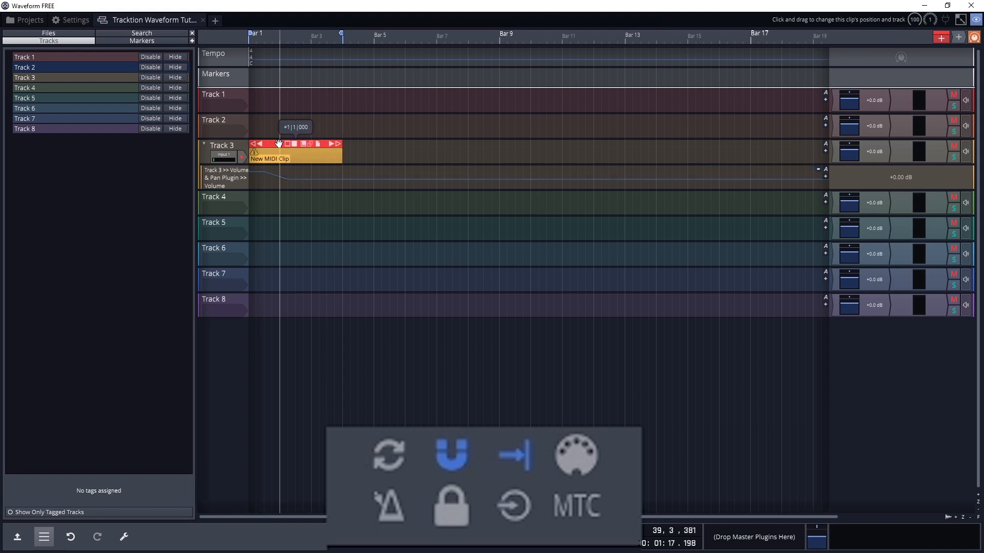
click(451, 508)
mouse_move(261, 149)
mouse_down()
mouse_move(305, 150)
mouse_move(260, 149)
mouse_up()
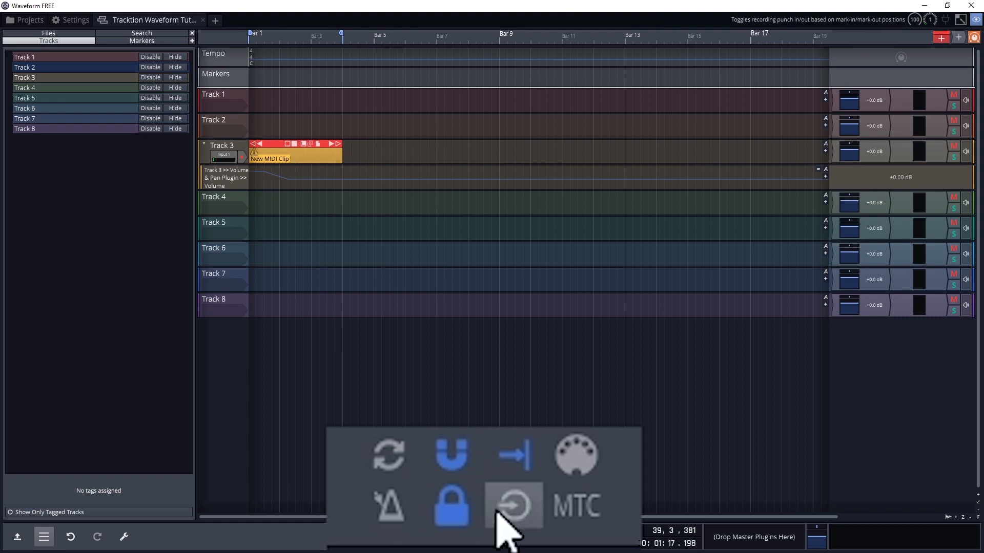
Turn on punch in/out recording and set the punch region from bar 4 to bar 5.
click(512, 507)
mouse_move(341, 34)
mouse_down()
mouse_move(487, 46)
mouse_move(370, 51)
mouse_up()
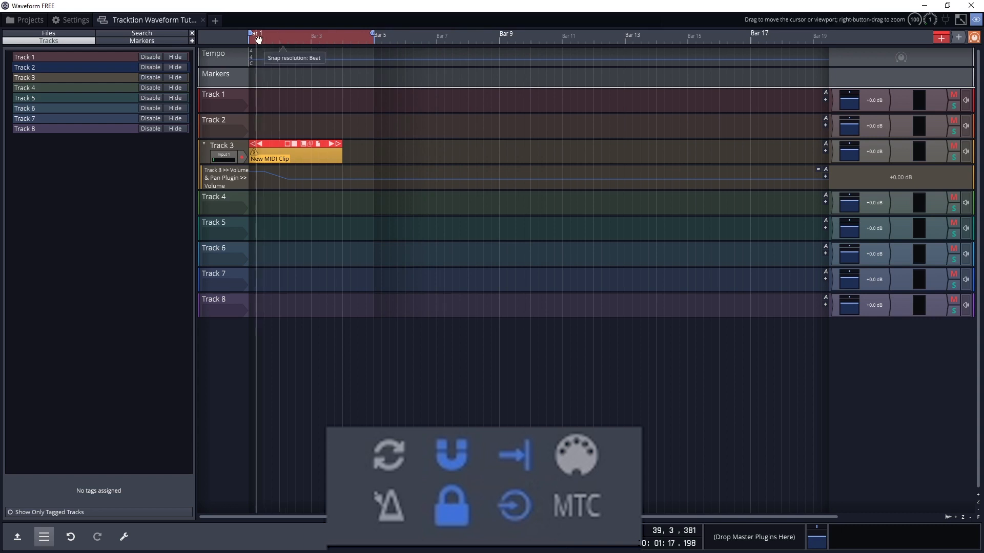
drag(251, 34, 358, 24)
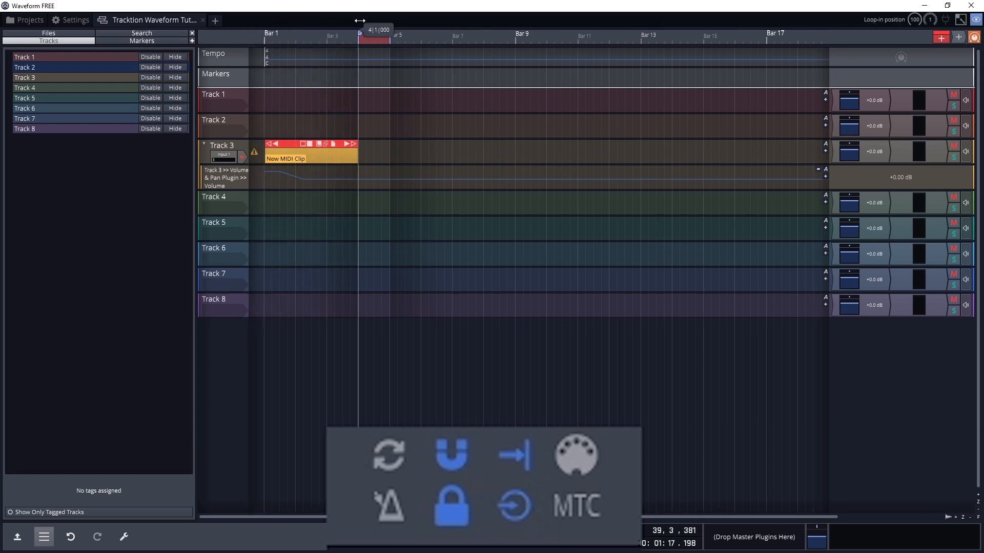
click(324, 103)
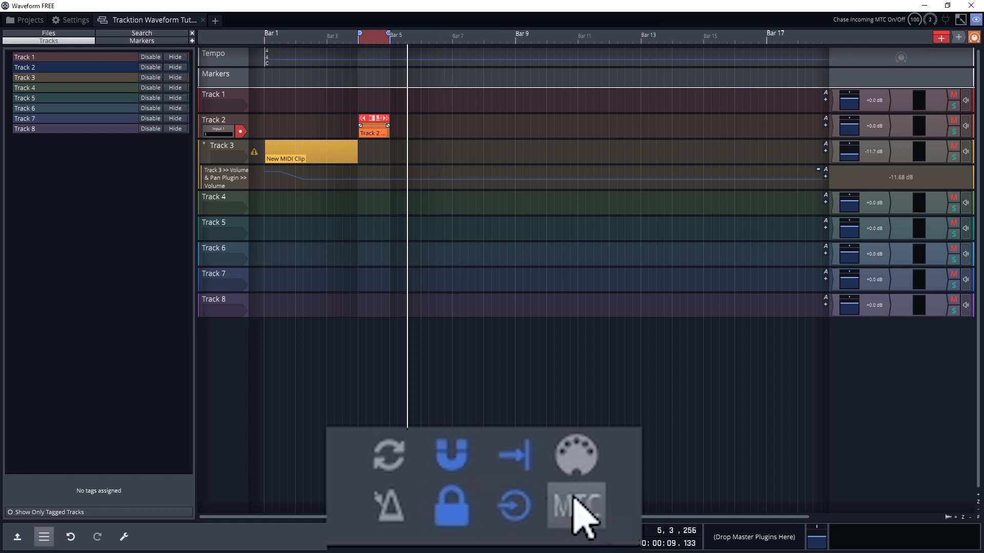
Turn off punch in/out recording and the locking of automation curves to clips.
click(532, 499)
click(478, 501)
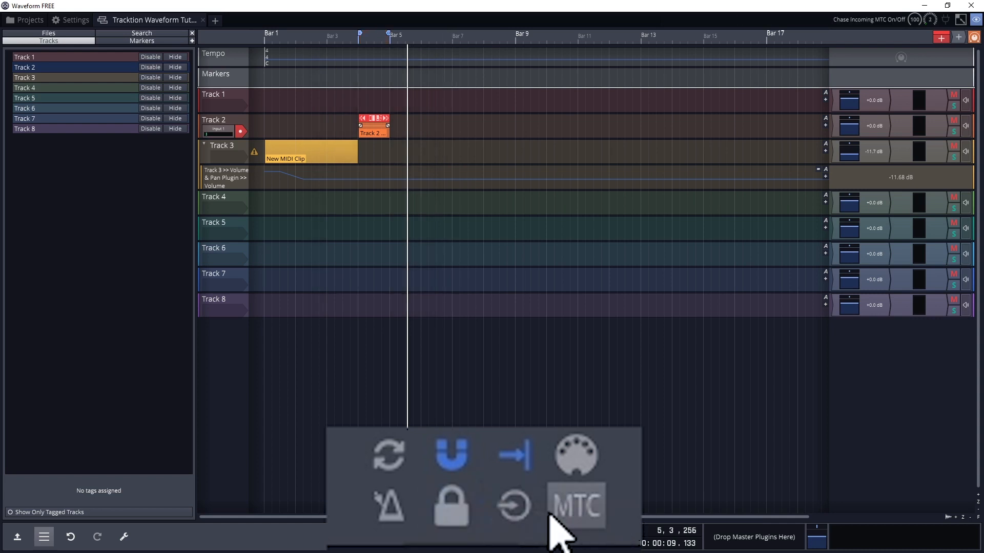
Toggle automation read mode off and back on, and try out automation write mode.
click(554, 511)
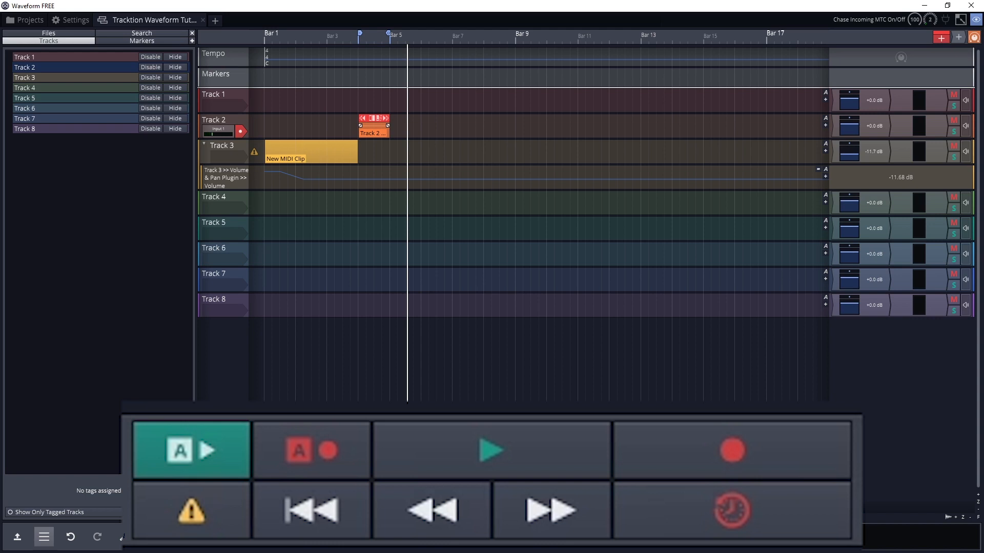
click(185, 452)
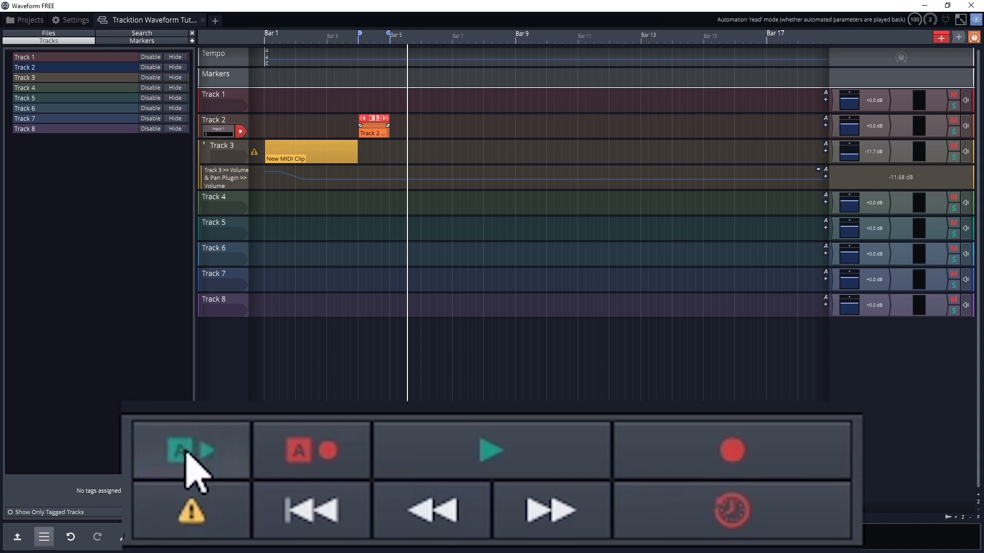
click(186, 453)
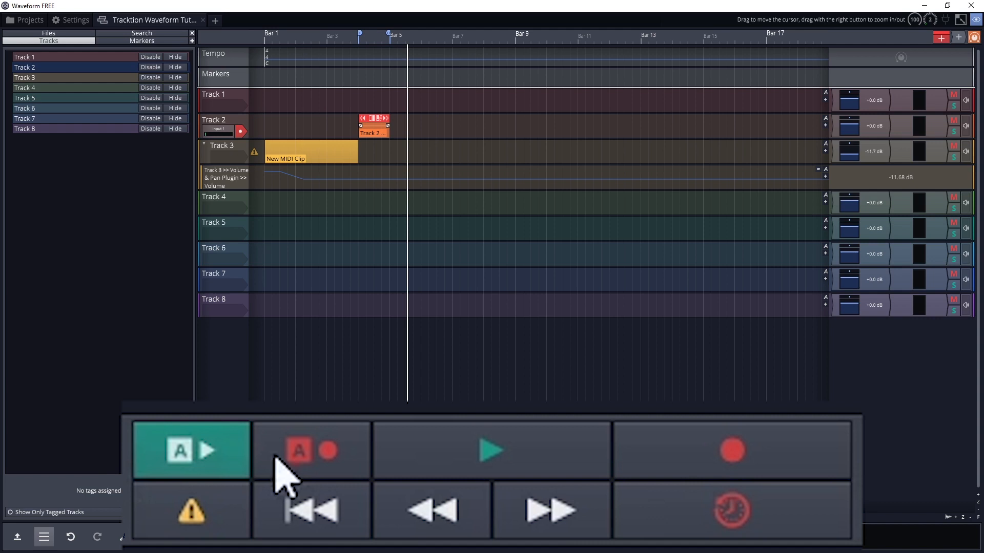
click(305, 444)
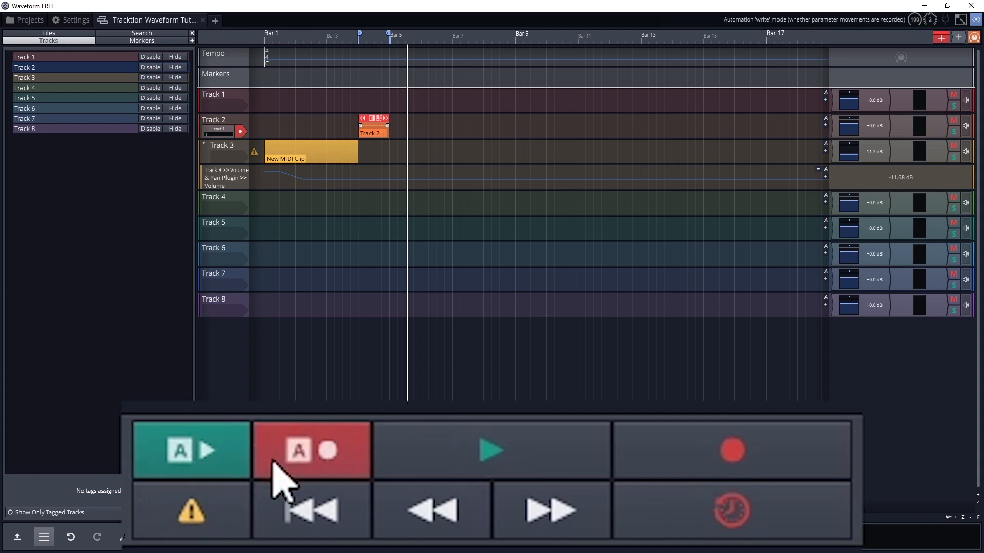
Play the project briefly, and make a short recording on Track 2, stopping both.
click(481, 442)
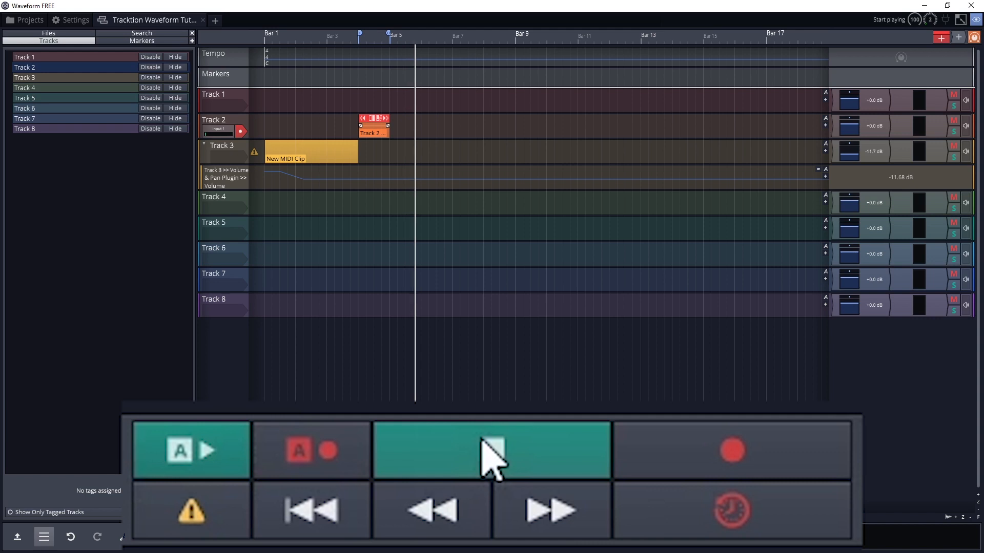
click(484, 450)
click(707, 454)
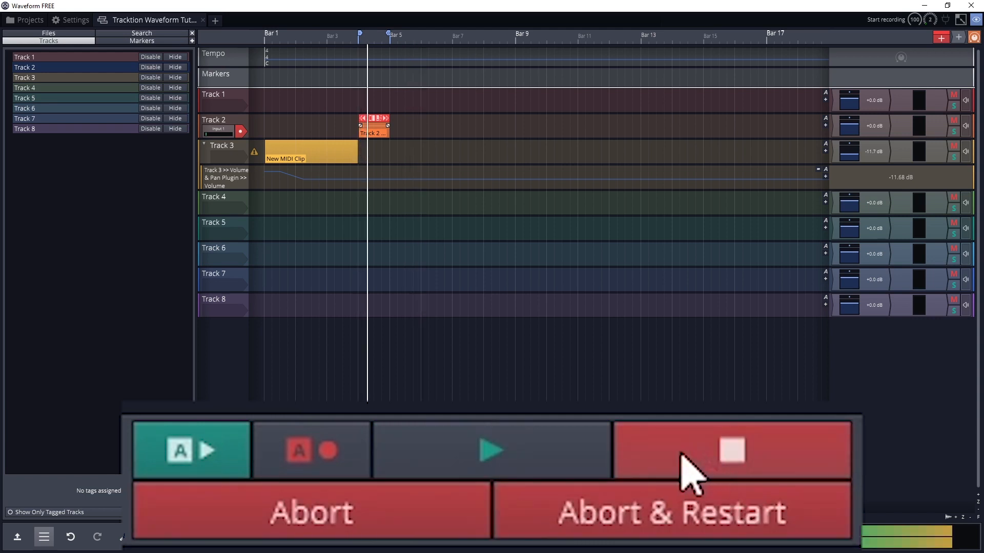
click(678, 455)
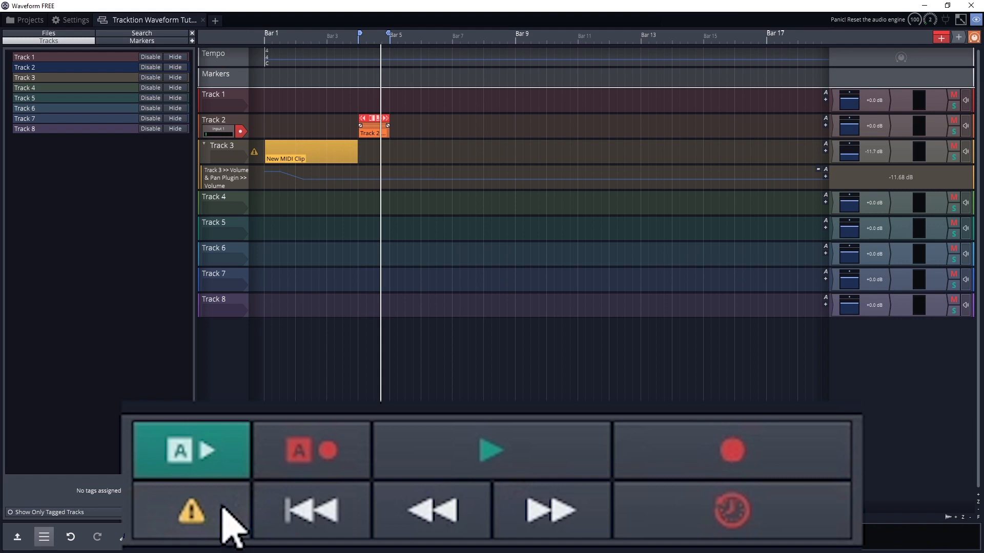
Rewind the playhead to the start of the edit, and step it forward and back to the middle of bar 2.
click(296, 507)
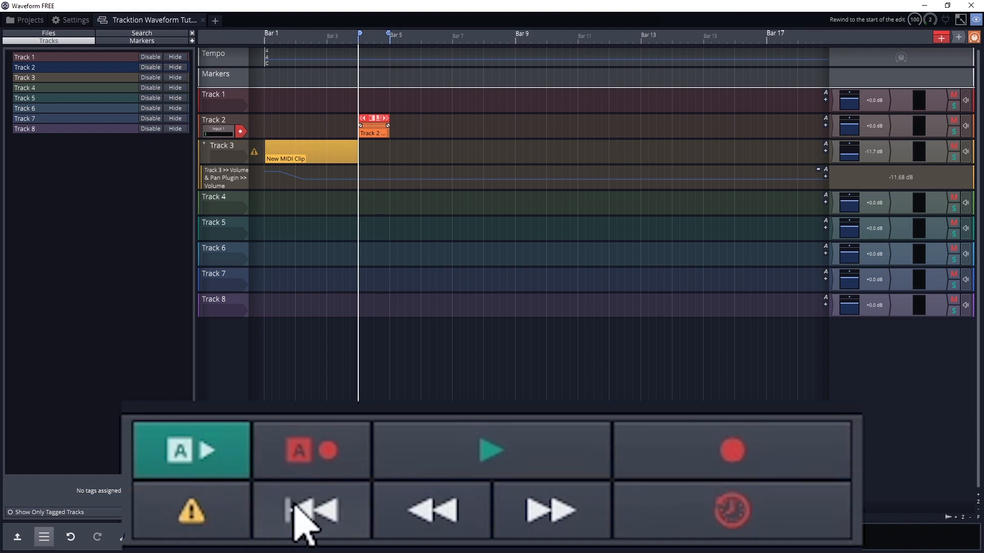
click(296, 507)
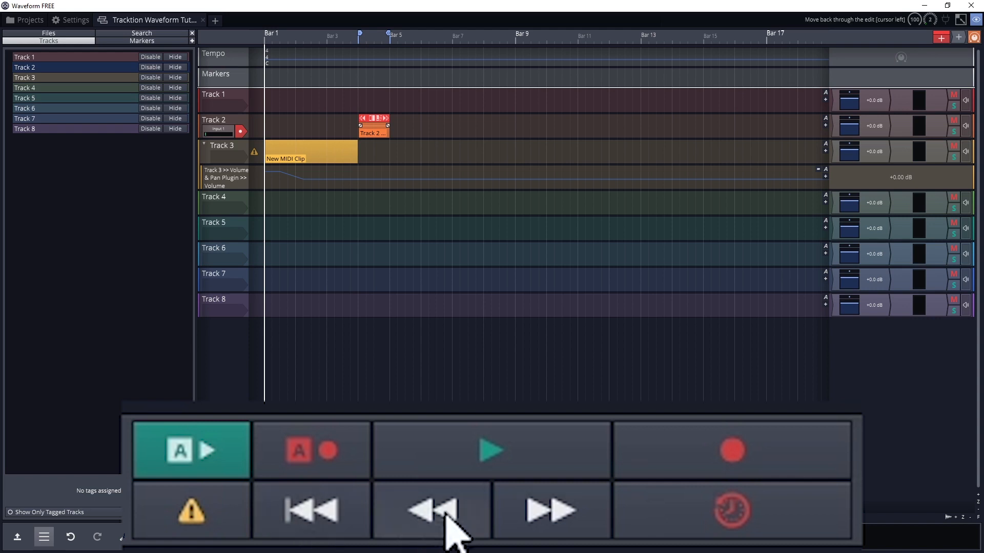
click(513, 517)
click(431, 505)
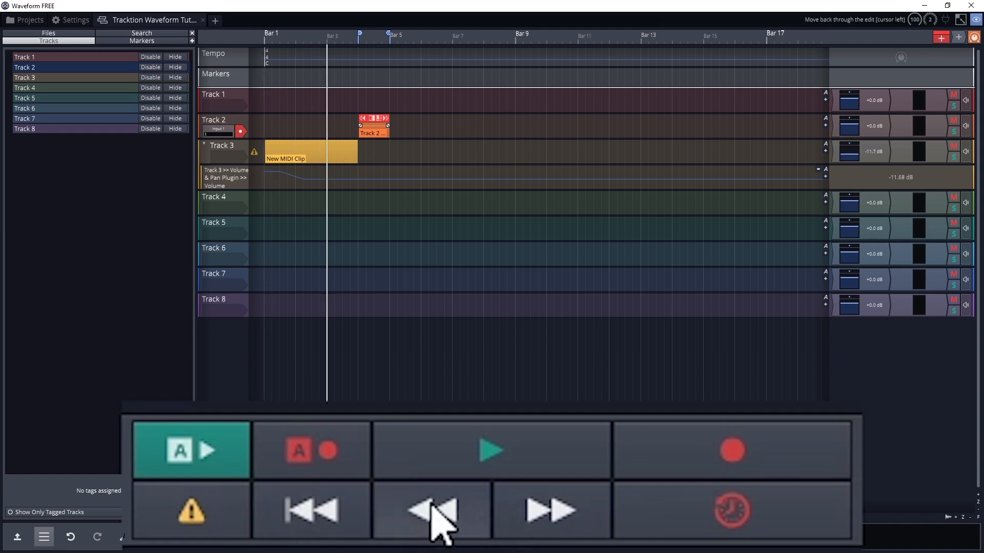
click(435, 518)
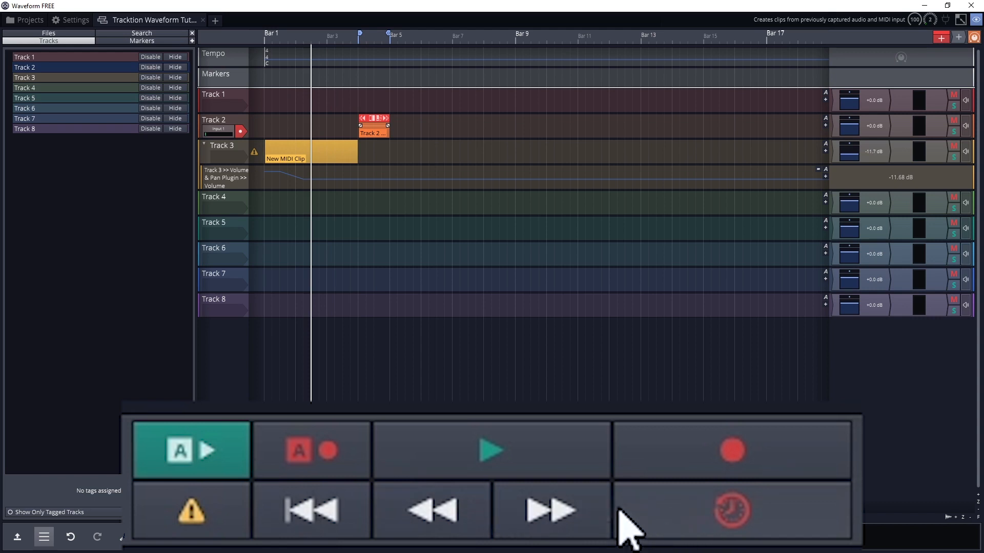
Create a clip on Track 2 at the playhead from the previously captured audio input.
click(661, 504)
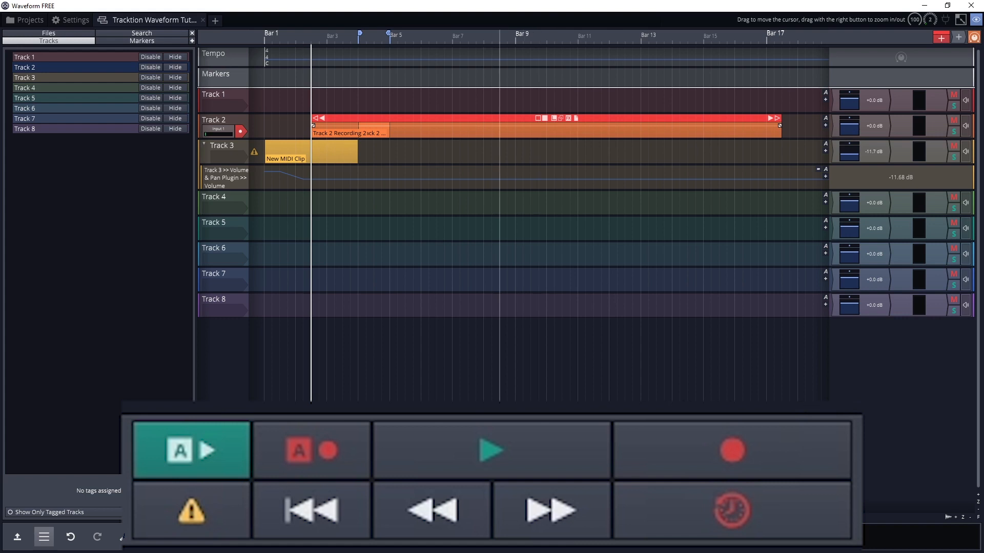
click(418, 448)
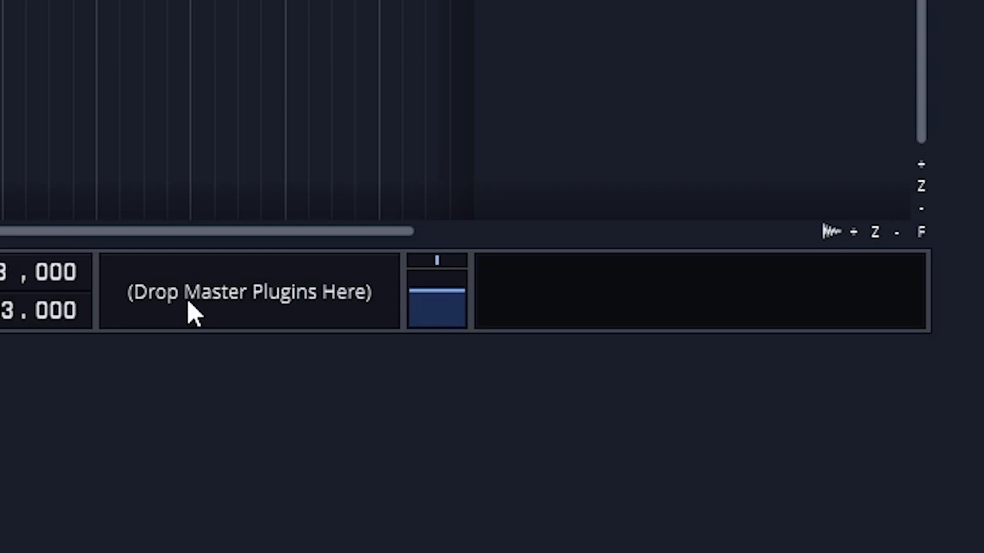
Try adjusting the master pan and master volume, and undo the changes.
click(435, 262)
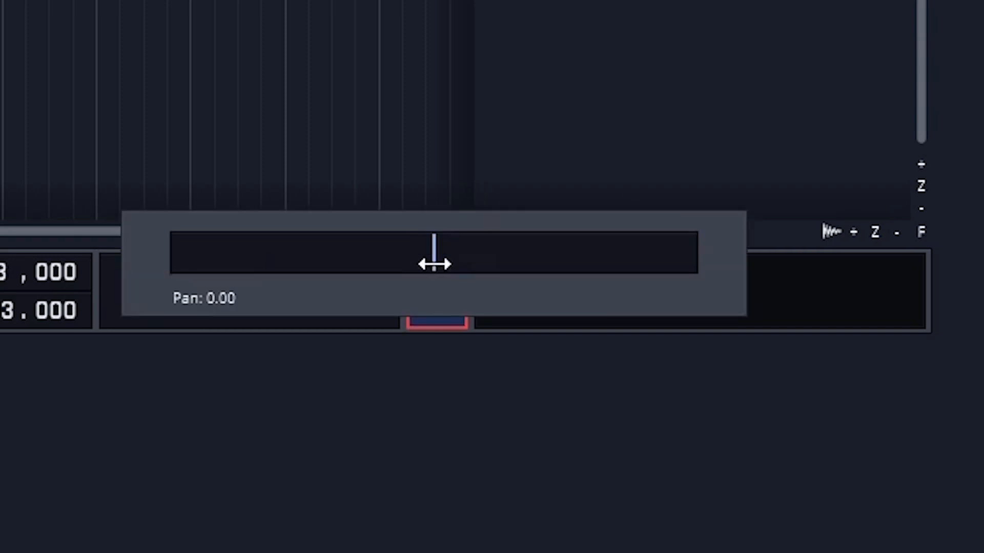
mouse_move(434, 263)
mouse_down()
mouse_move(465, 261)
mouse_move(417, 261)
mouse_move(430, 258)
mouse_up()
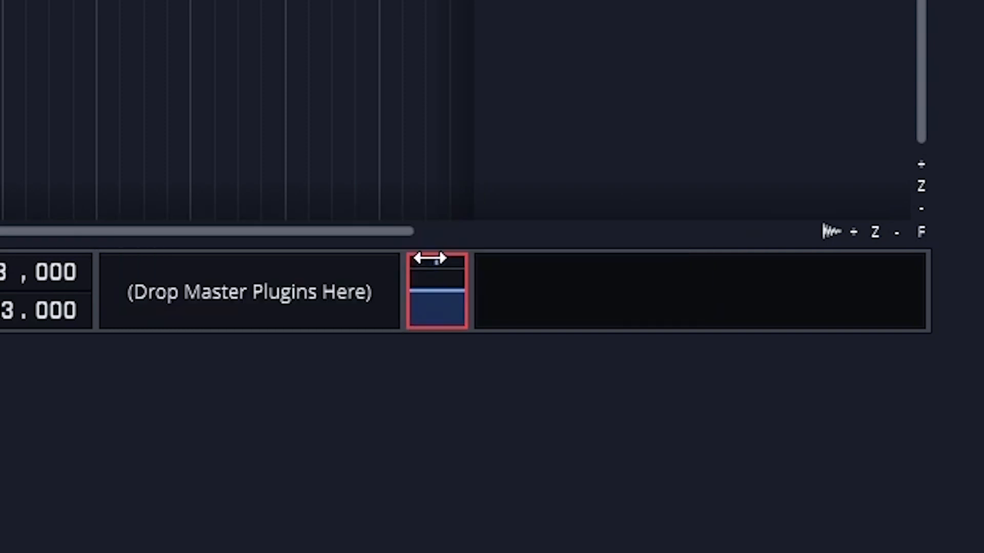
drag(424, 301, 424, 84)
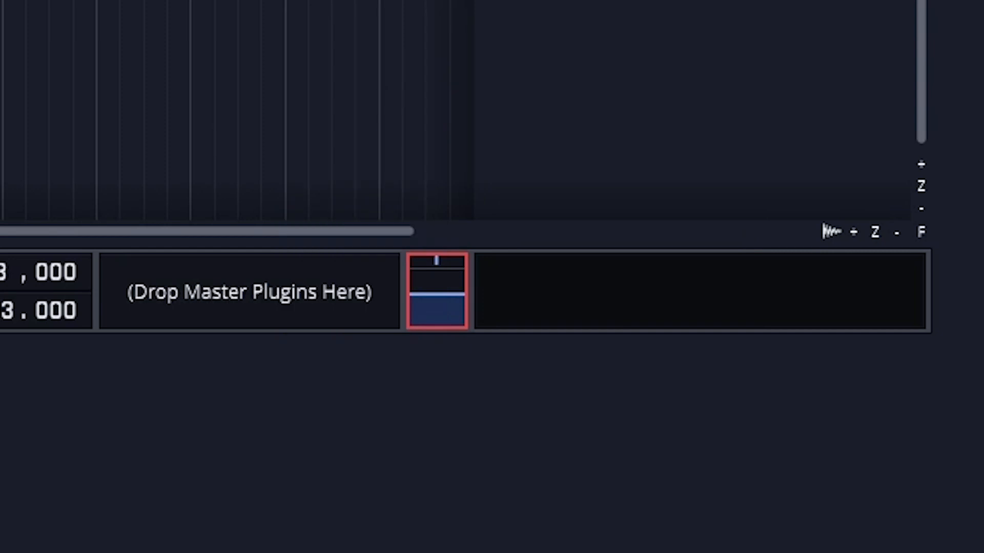
key(ctrl+z)
key(ctrl+z)
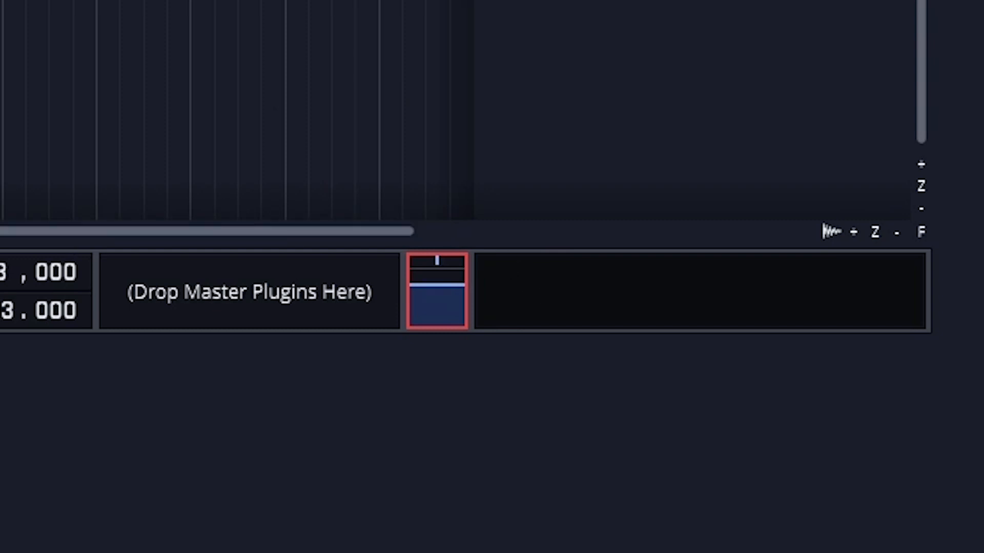
Expand the compact controls to show the full menu, properties and transport, and play the project briefly.
key(space)
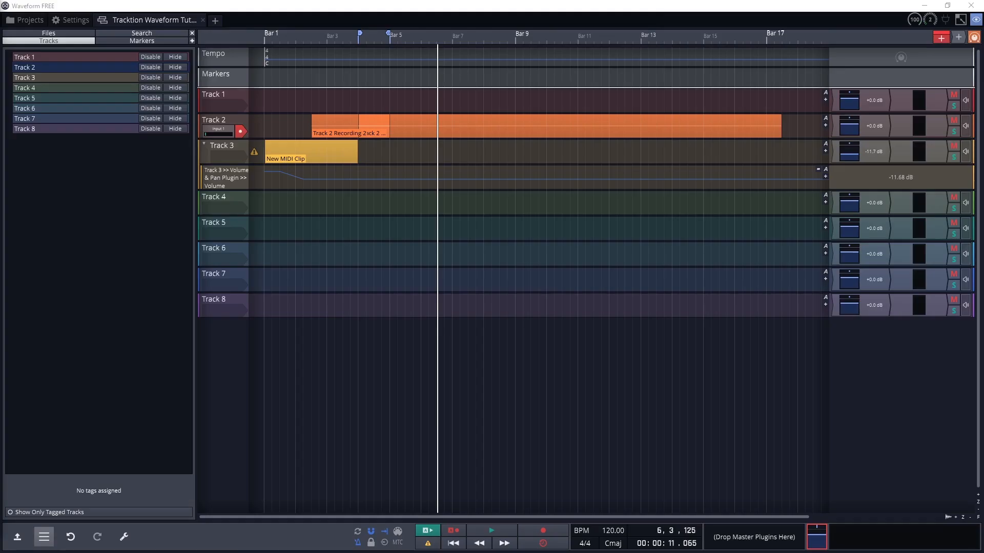
click(16, 538)
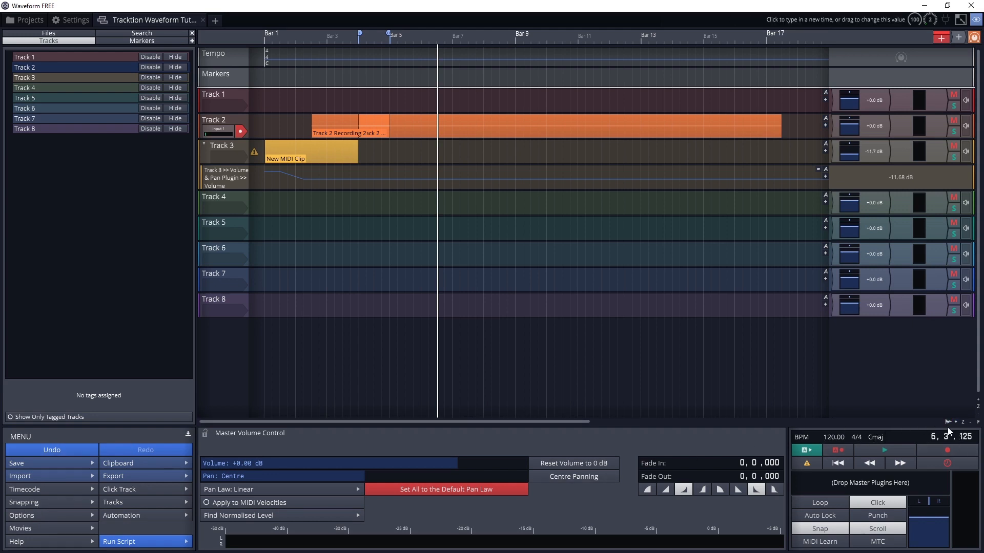
click(883, 450)
click(882, 448)
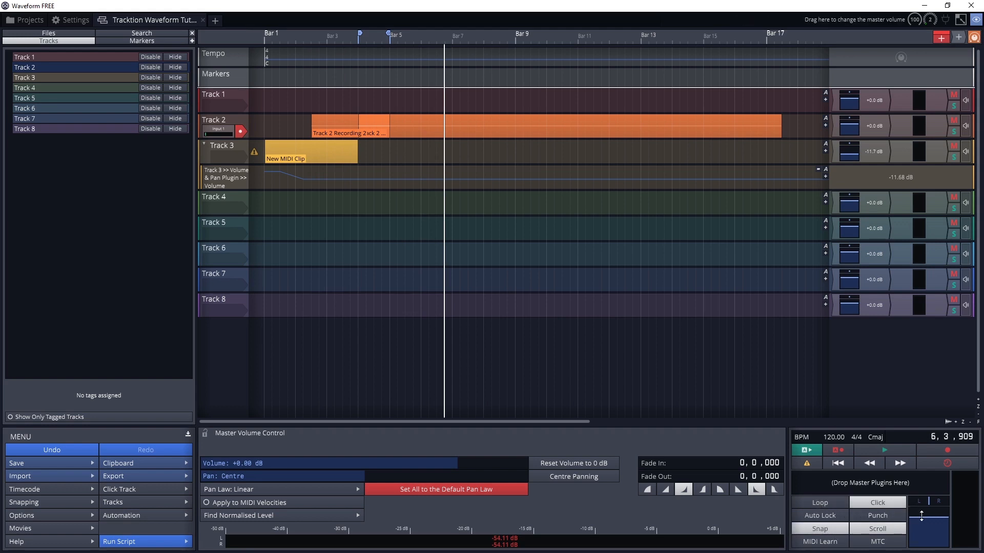
Try changing the master volume, and reset it to 0 dB.
drag(921, 516, 921, 457)
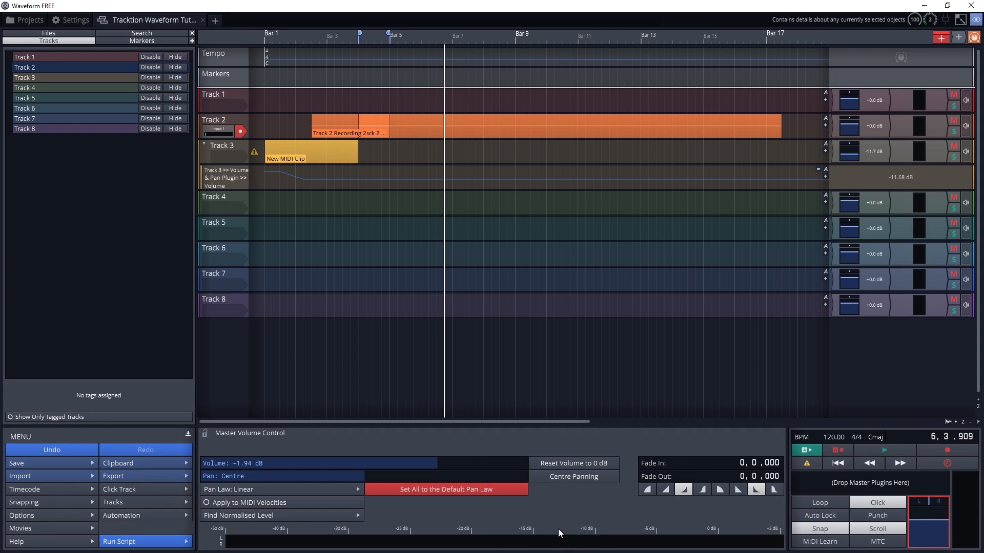
click(573, 463)
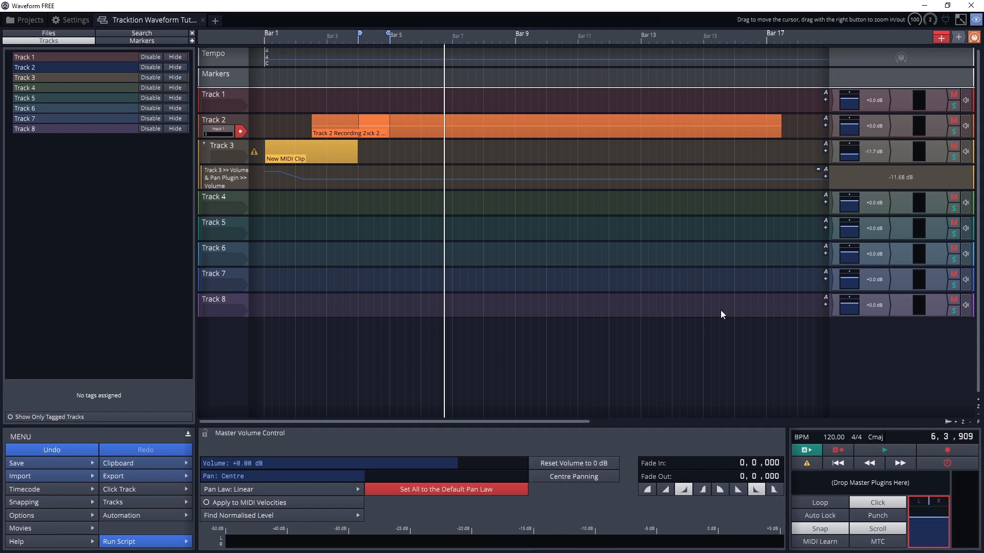
View the properties of Track 3's level meter, Track 2's long recorded clip, Track 1 and its audio input.
click(935, 149)
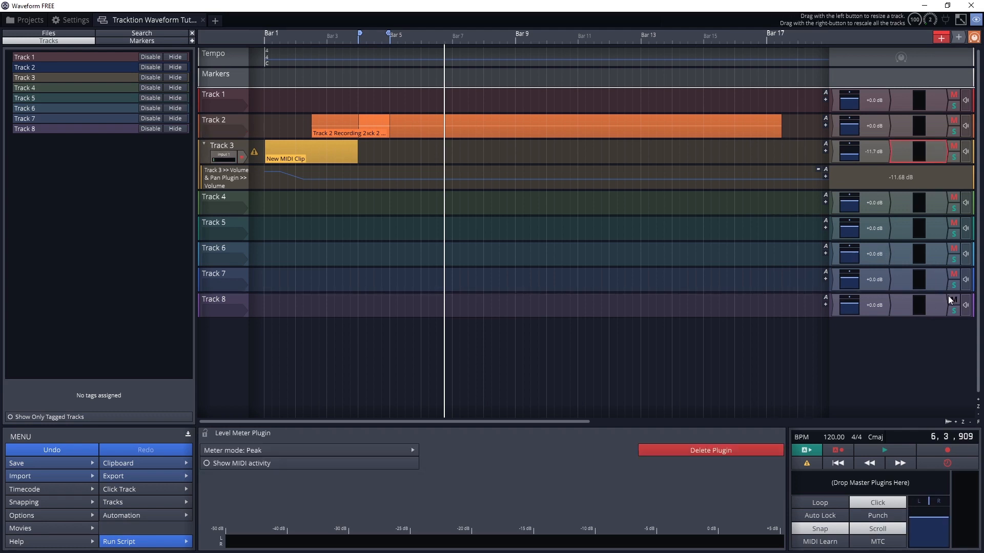
click(506, 134)
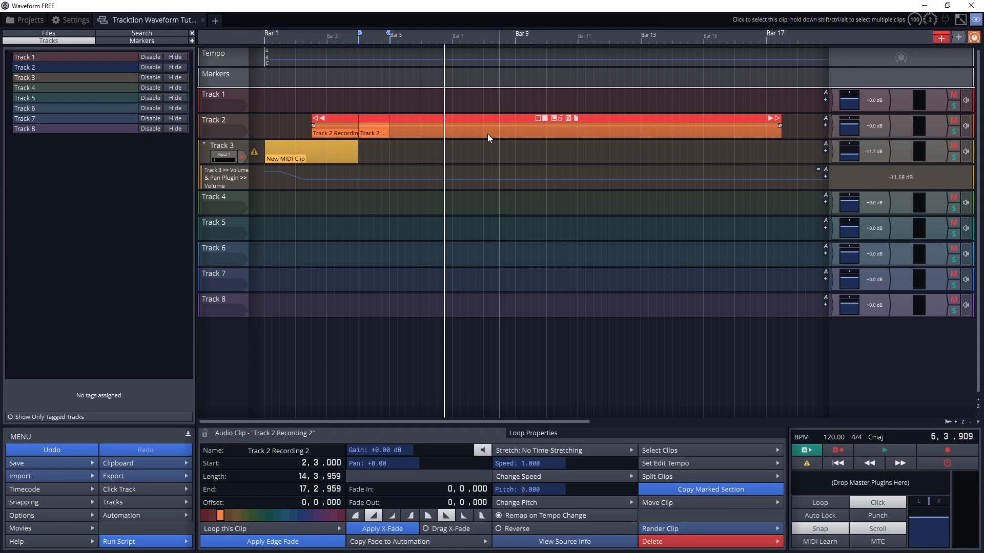
click(240, 93)
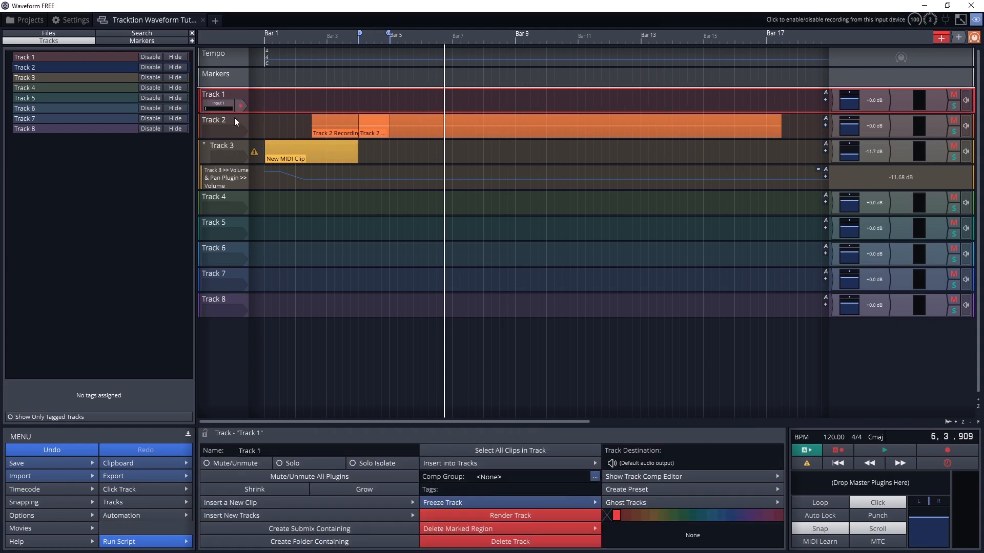
click(227, 107)
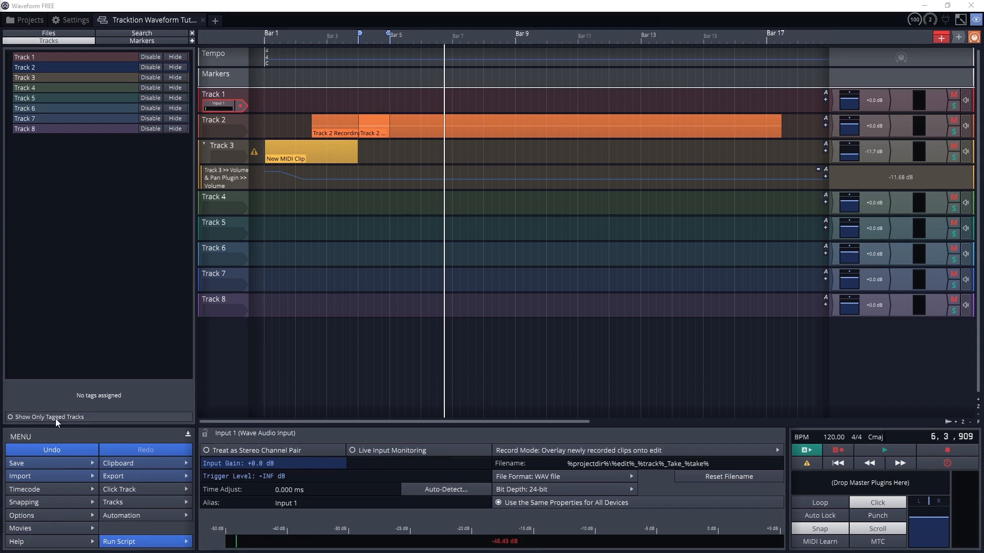
Return the playhead to the start of the edit and set the project tempo to 125 BPM.
click(828, 462)
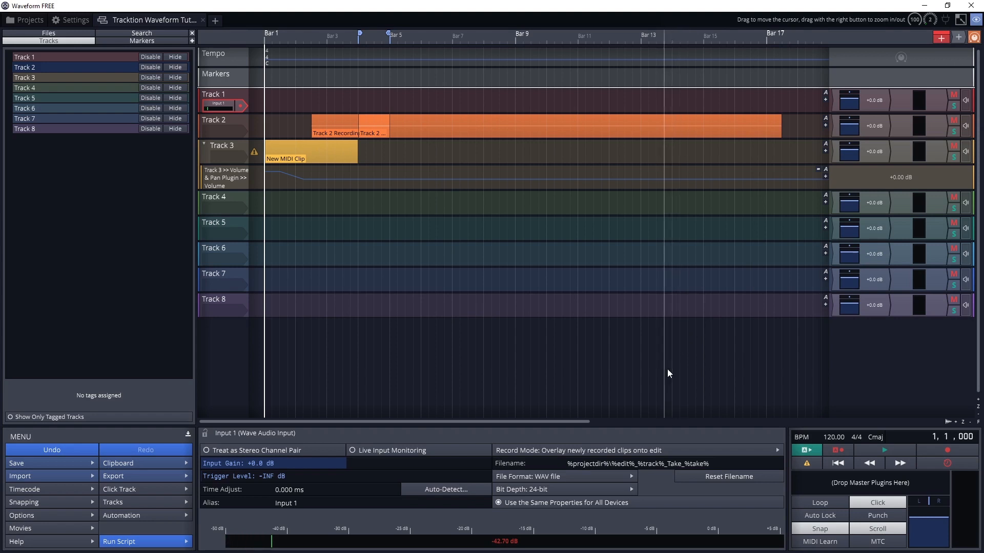
click(838, 438)
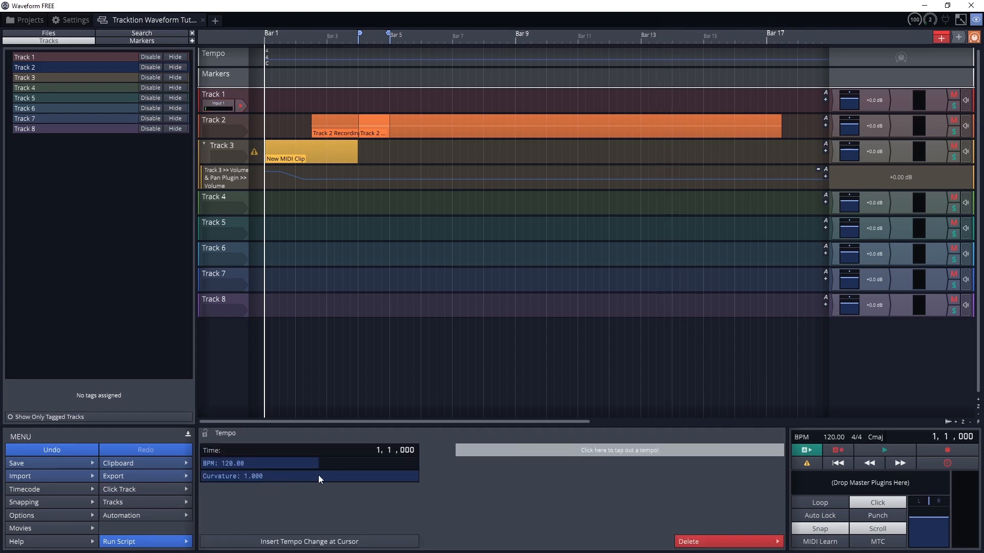
click(231, 463)
text(125)
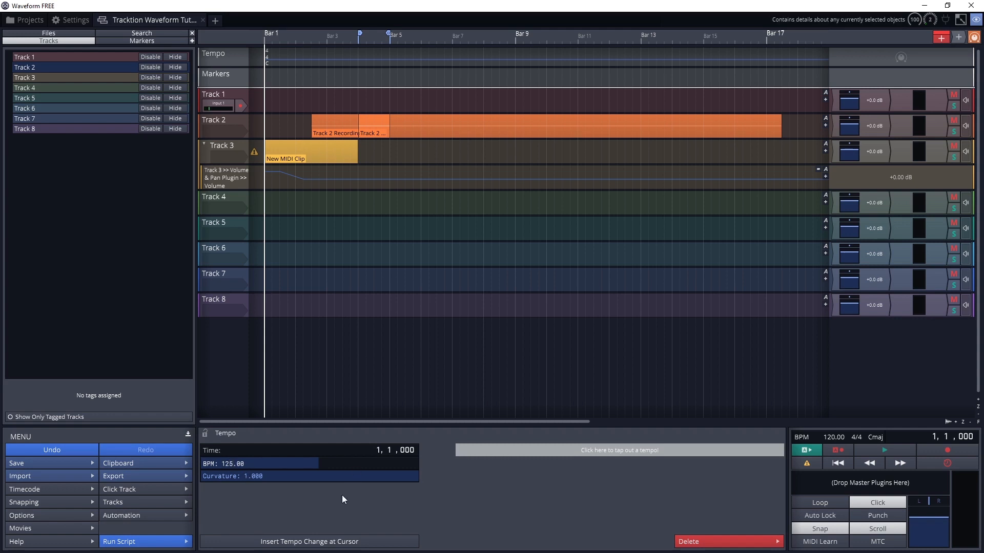
key(Return)
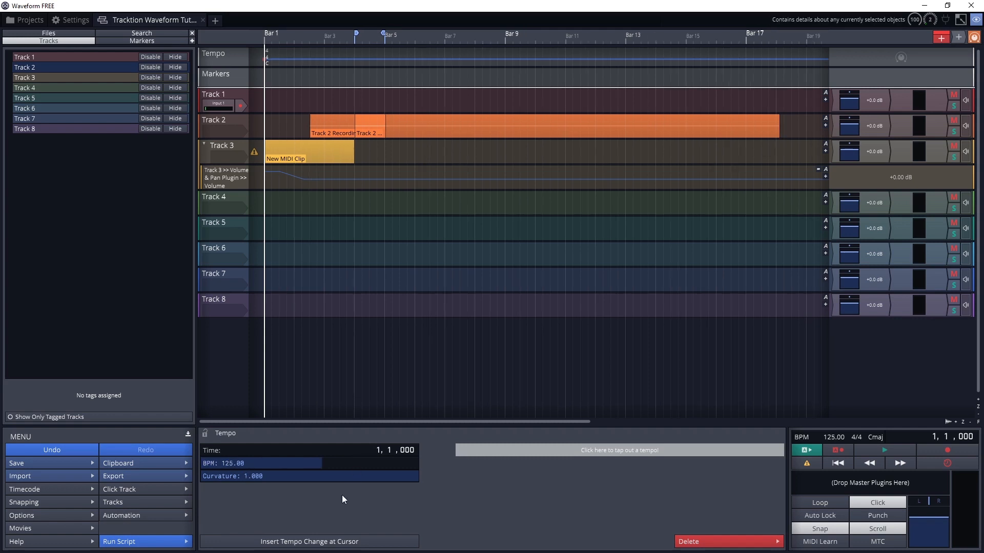
Try tapping out a tempo with the tap tempo control, without applying it.
click(549, 449)
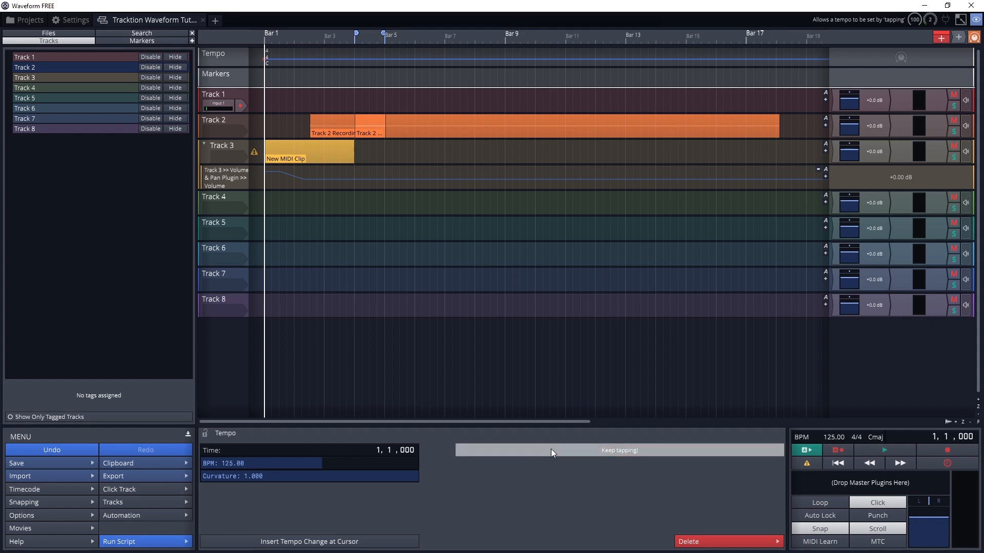
click(552, 449)
click(551, 448)
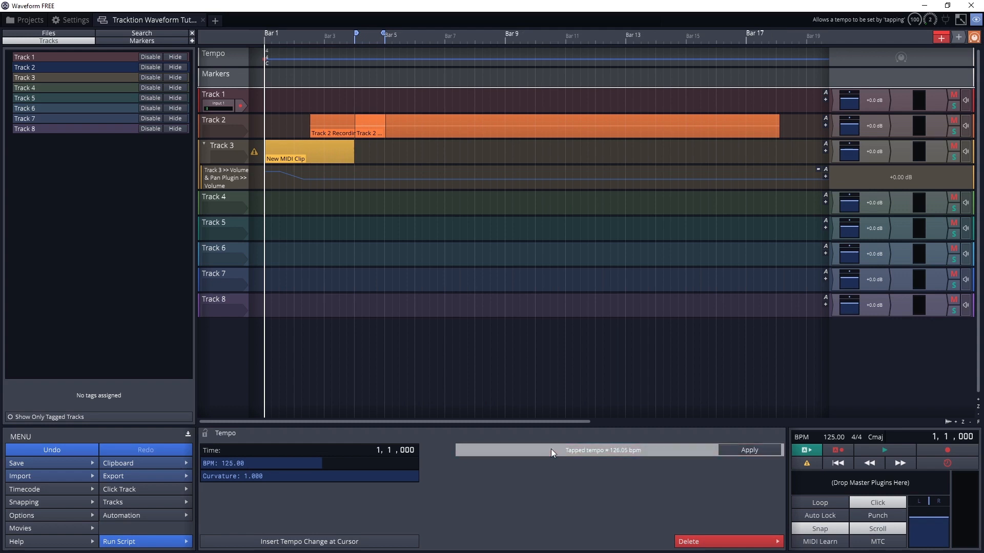
click(551, 449)
click(551, 449)
click(551, 449)
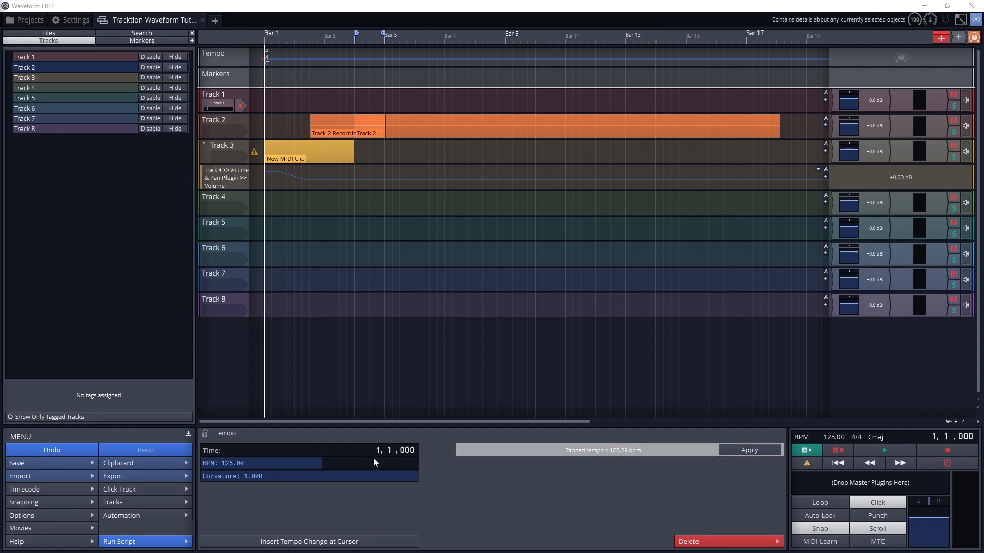
View the time signature properties and the available values for its upper and lower numbers, without changing them.
click(855, 438)
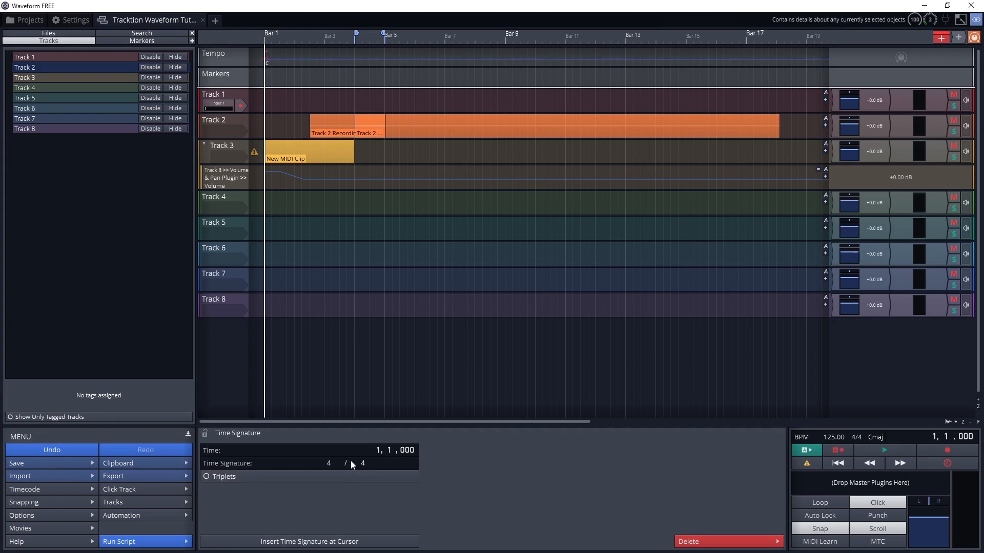
click(334, 461)
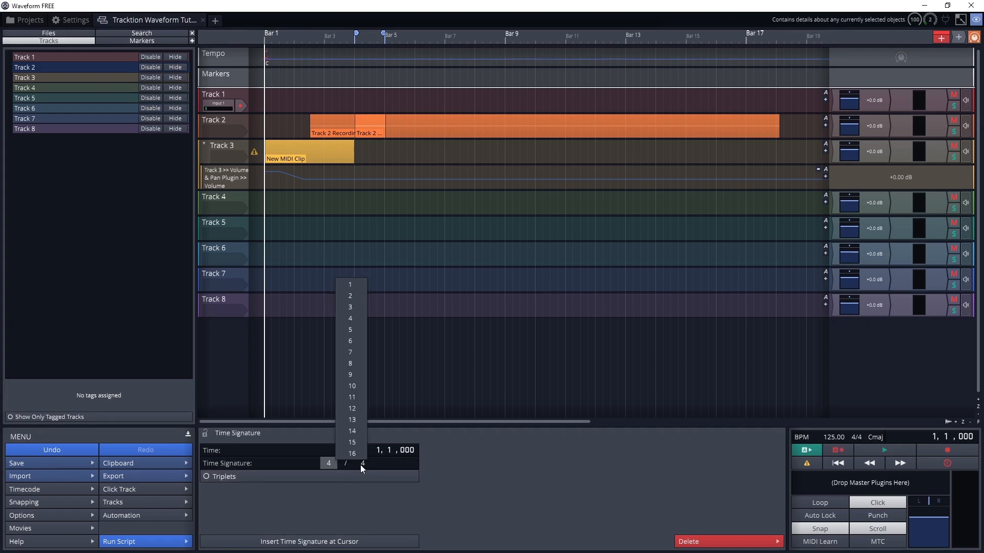
click(360, 466)
click(460, 463)
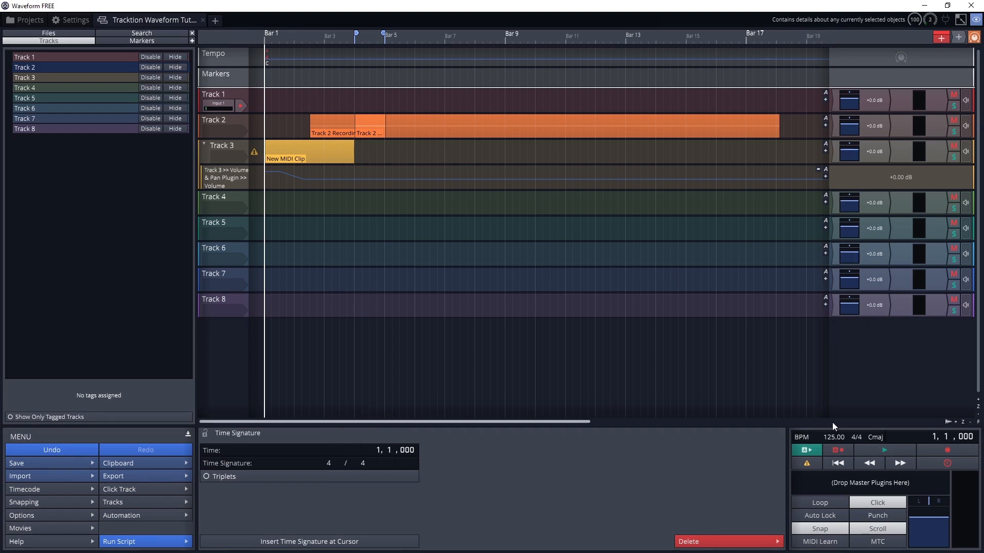
Set the project key to G.
click(879, 436)
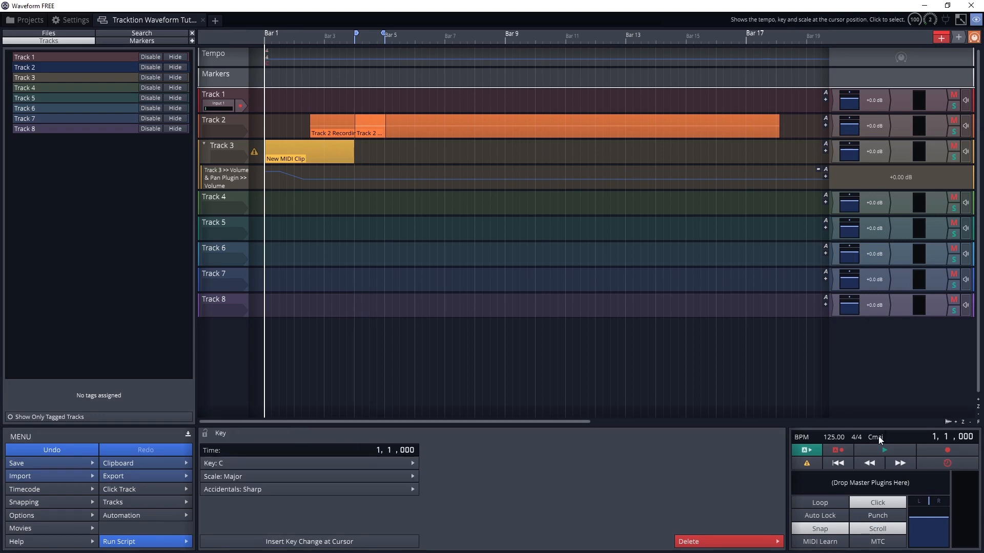
click(339, 464)
click(217, 337)
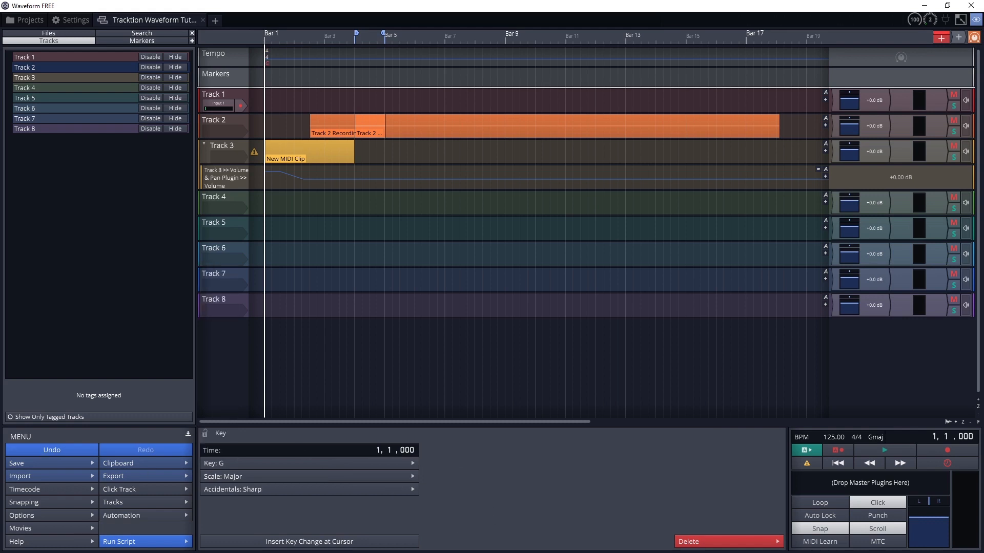
Insert a new tempo change at bar 3 on the tempo track.
click(232, 64)
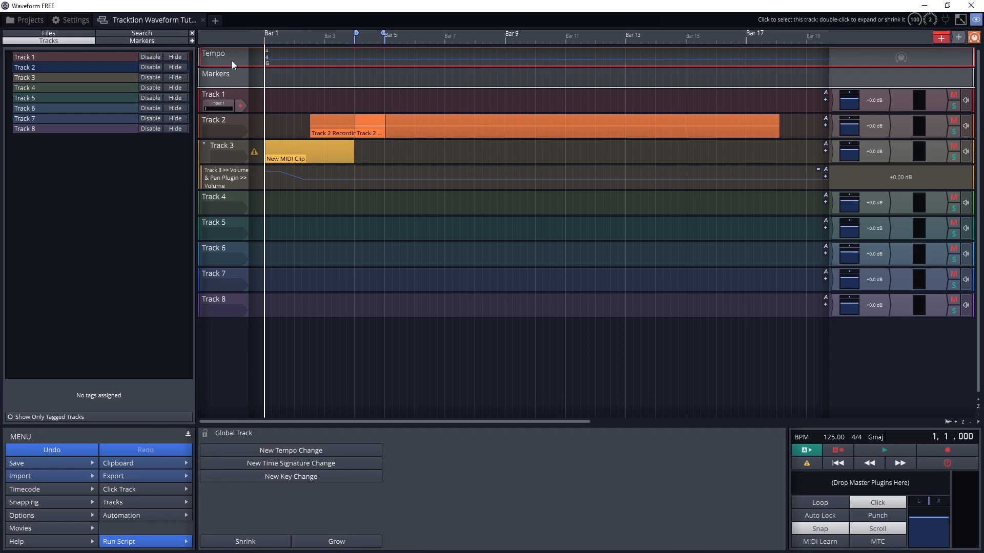
click(322, 48)
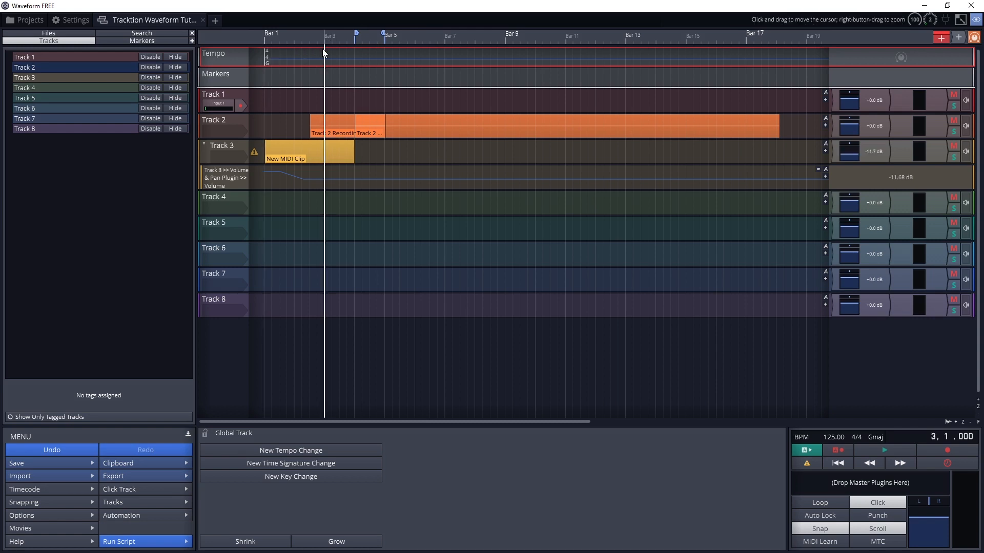
click(306, 448)
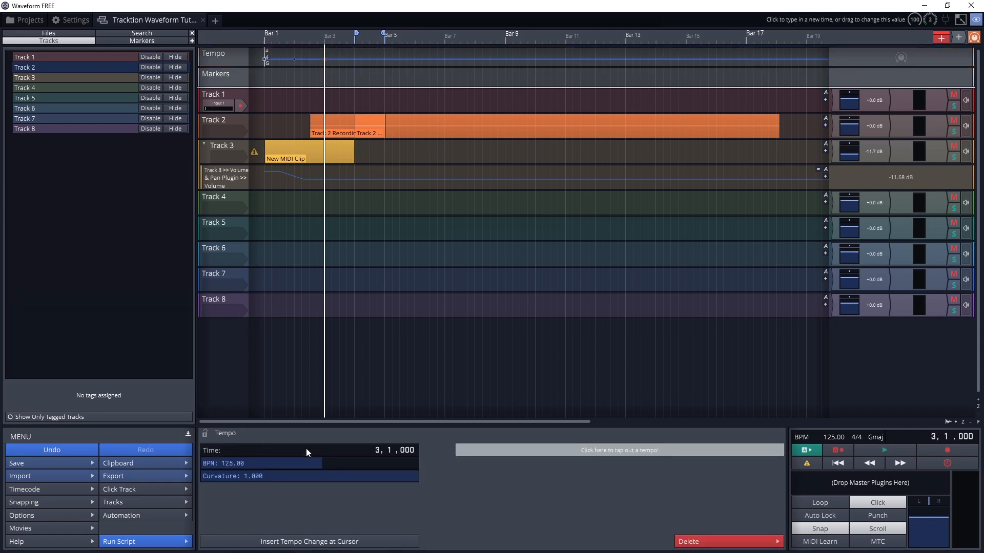
Try 115 BPM for the tempo change at bar 3, and set it to 60 BPM.
click(231, 463)
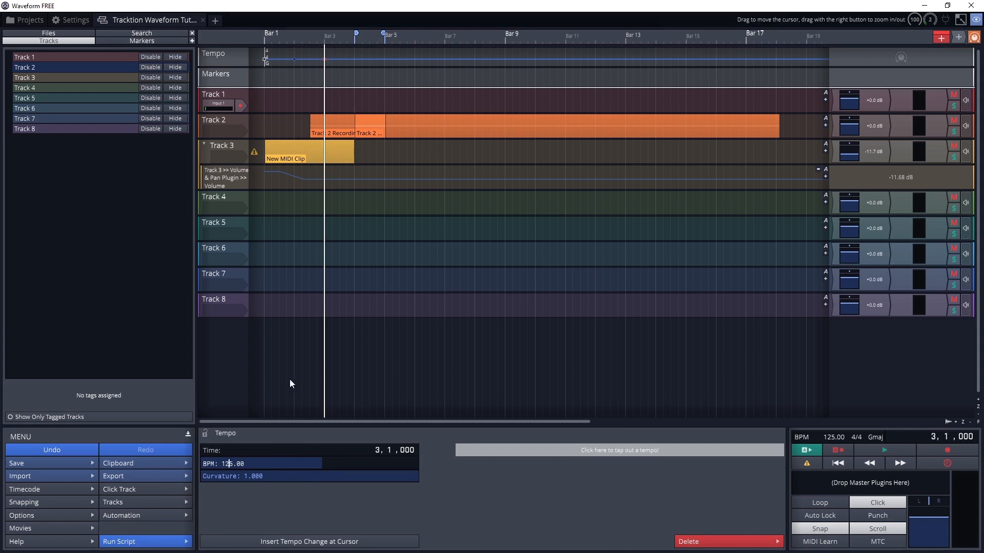
key(BackSpace)
text(1)
key(Return)
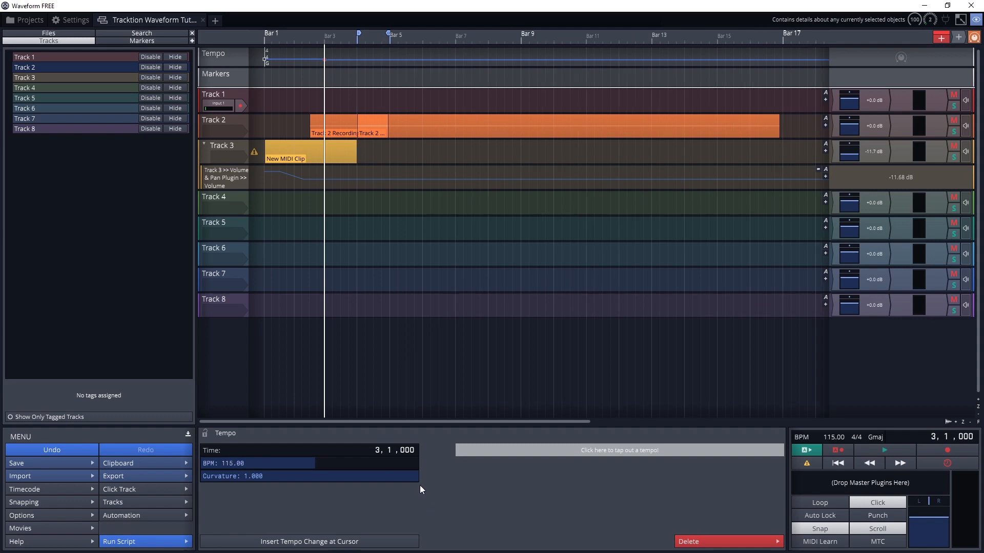
click(233, 462)
click(230, 463)
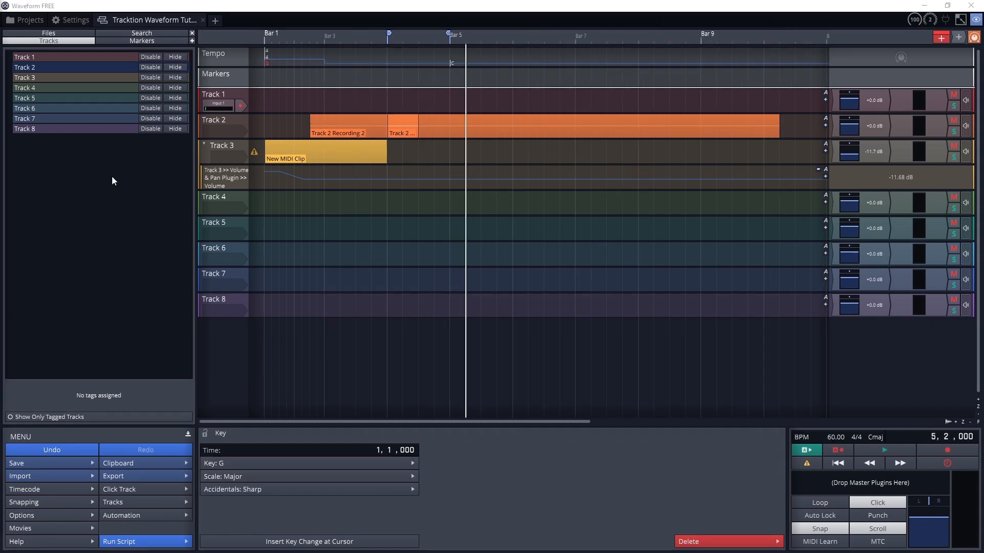
Try the Bars & Beats and Absolute display modes for the Markers track, and return it to Combined.
click(216, 79)
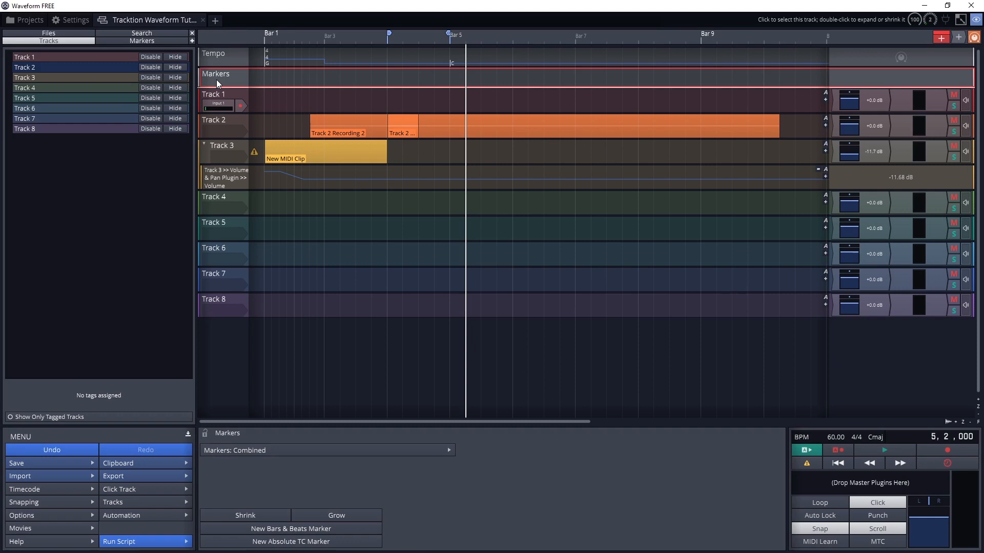
click(284, 450)
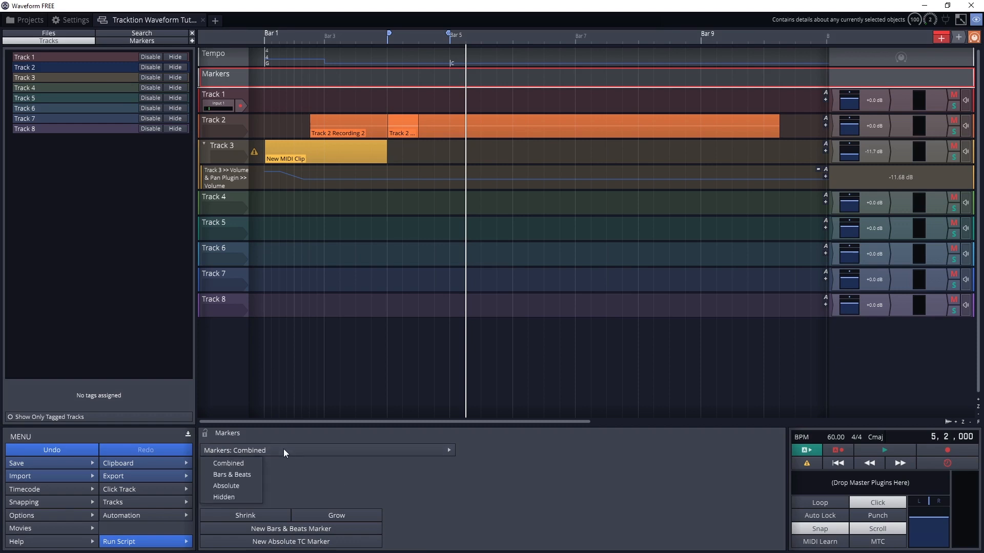
click(231, 475)
click(254, 451)
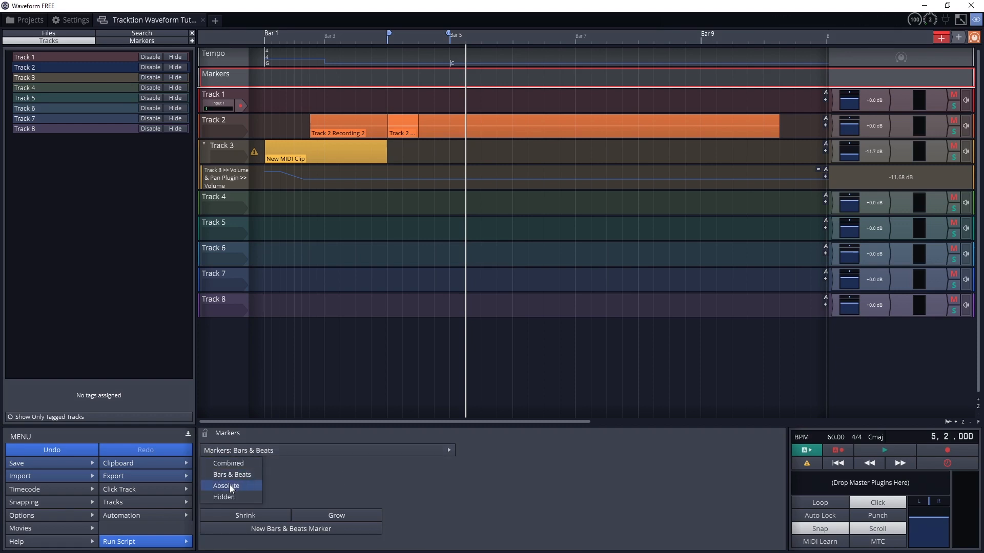
click(228, 486)
click(253, 451)
click(243, 461)
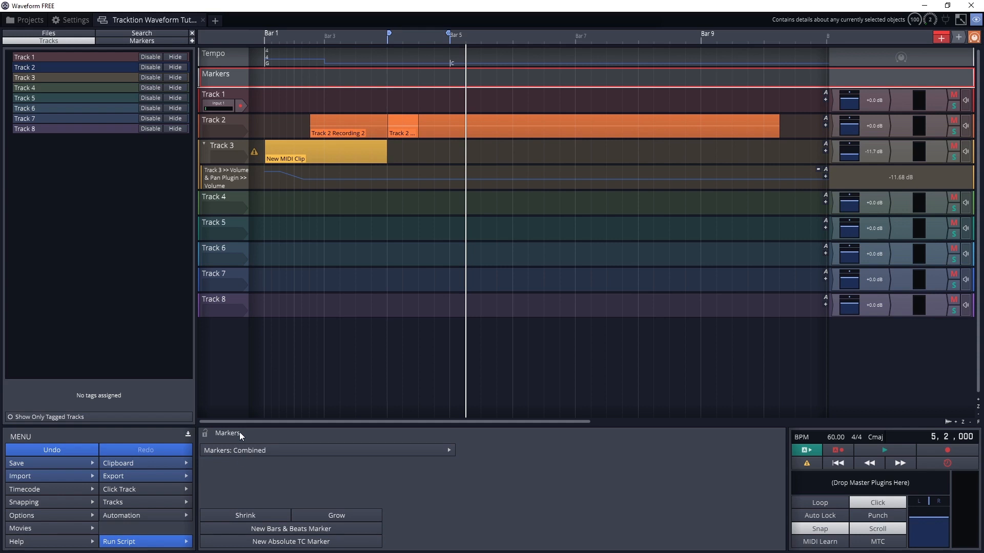
Return the playhead to the start of the edit, and add a Bars & Beats marker there named Intro.
click(451, 45)
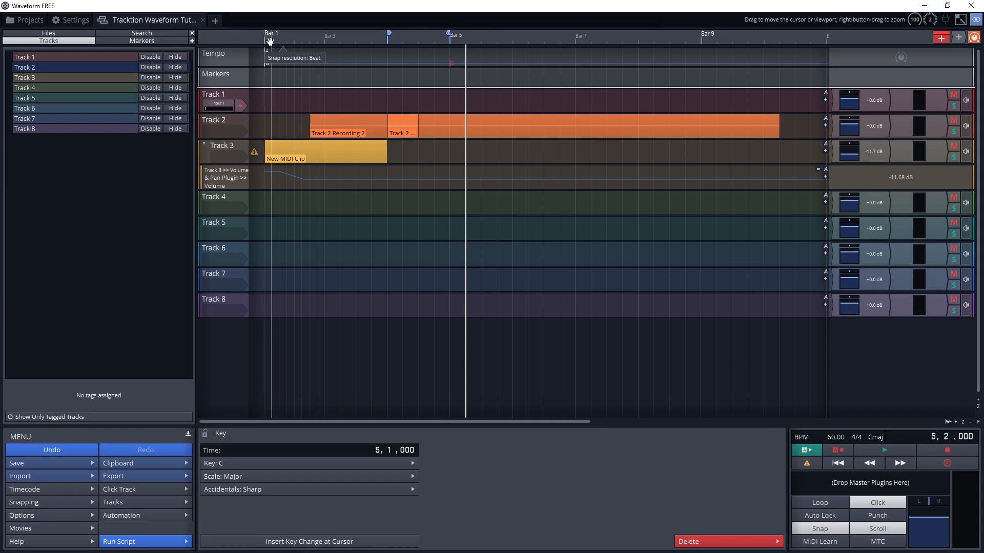
click(263, 75)
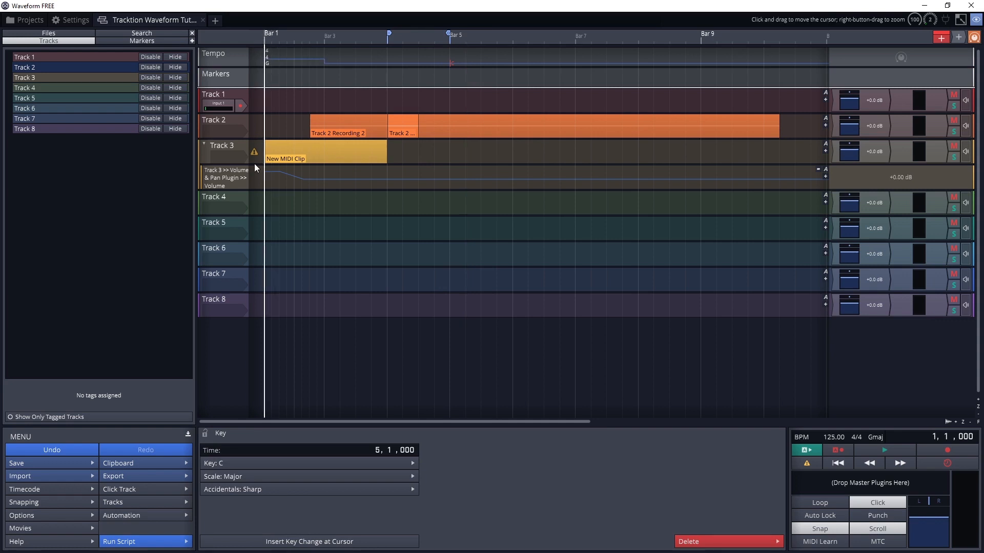
click(208, 62)
click(206, 77)
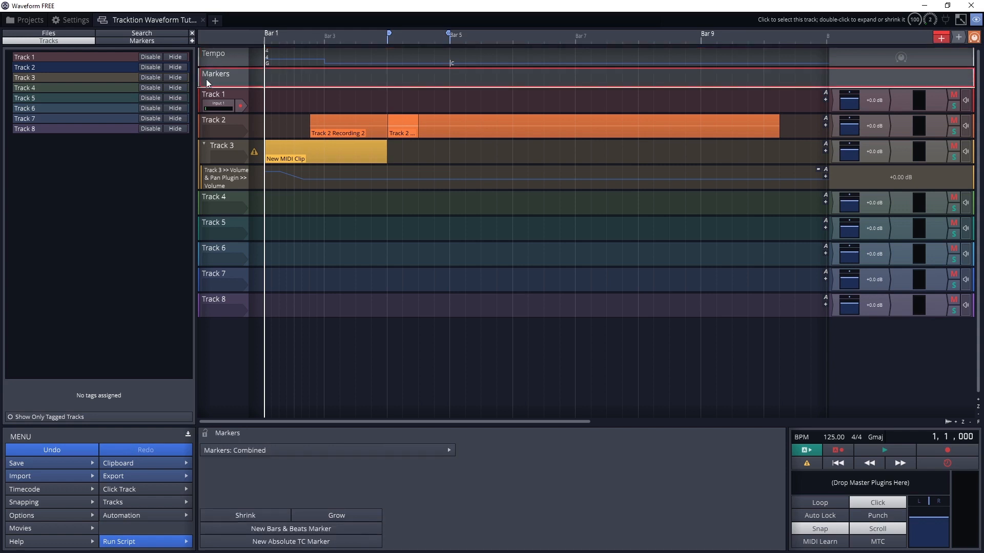
click(238, 529)
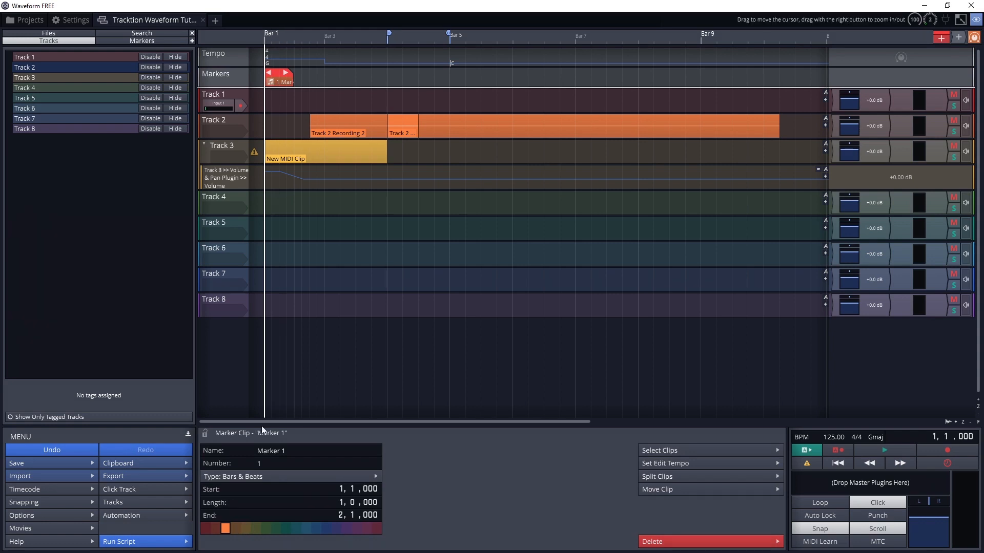
text(Intro)
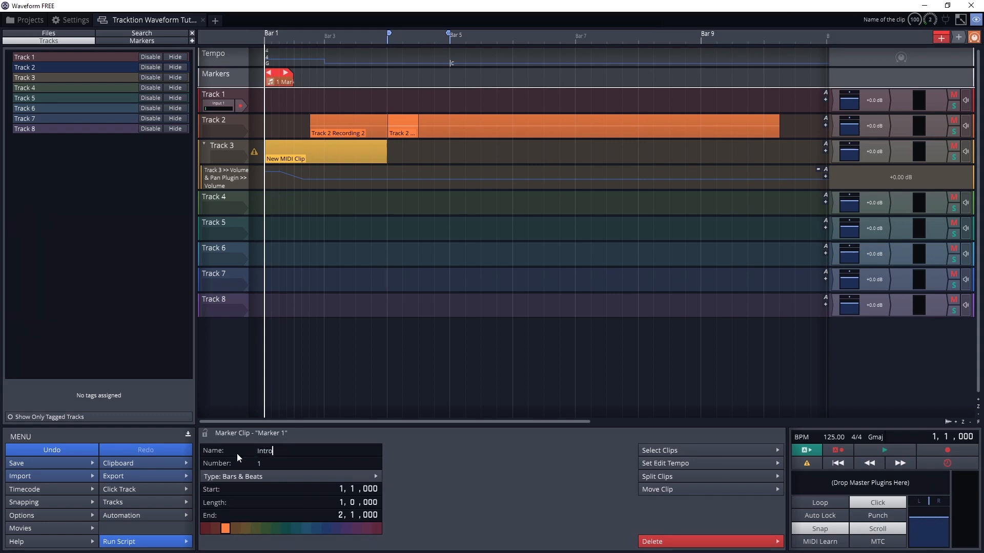
key(Return)
Set the Intro marker's length to 4 bars.
click(342, 505)
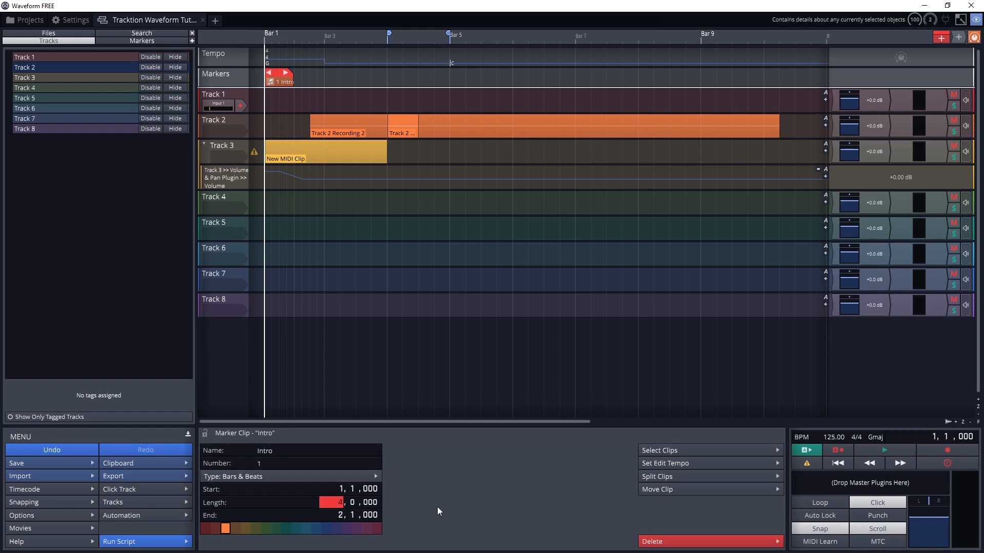
text(4)
key(Return)
Try the Absolute type for the Intro marker, and return it to Bars & Beats.
click(330, 476)
click(251, 490)
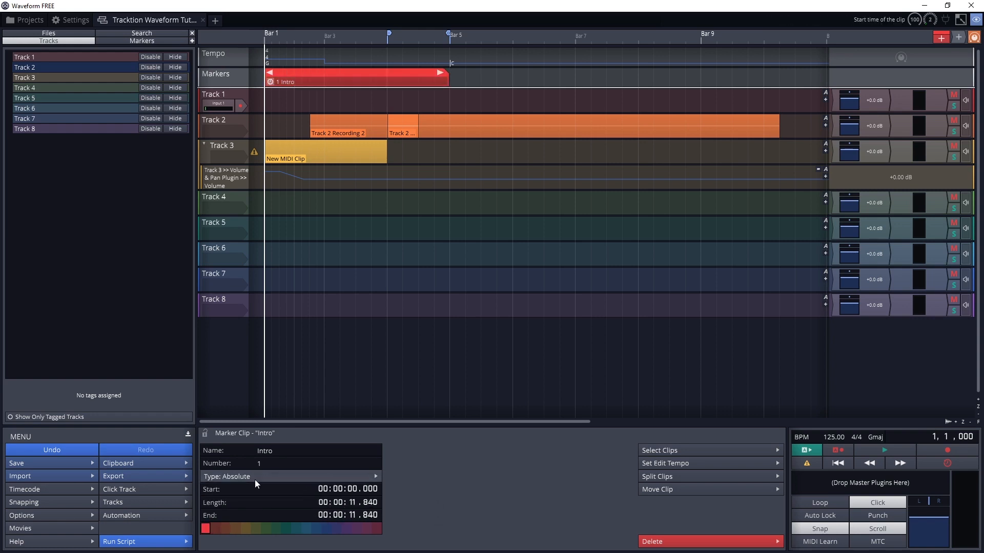
click(254, 479)
click(237, 501)
Try blue and another colour for the Intro marker, and settle on red-orange.
click(307, 529)
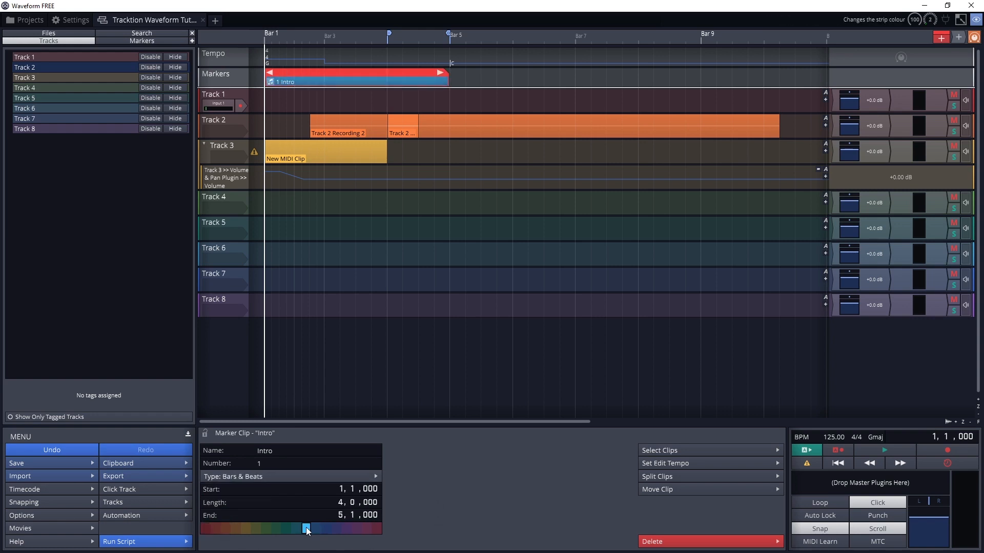
click(277, 529)
click(218, 525)
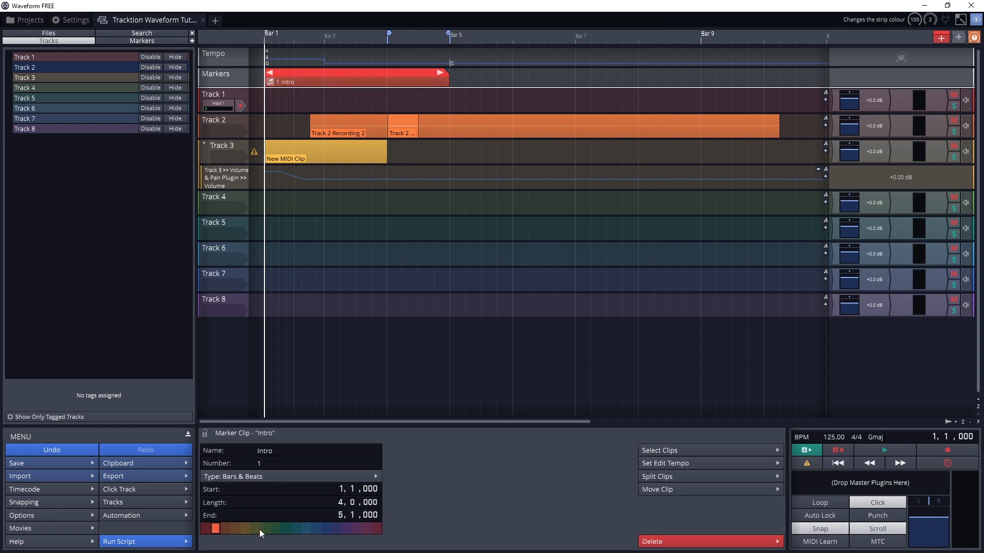
Place the playhead at bar 5, and add an Absolute TC marker there named Verse 1.
click(450, 56)
click(386, 76)
click(452, 103)
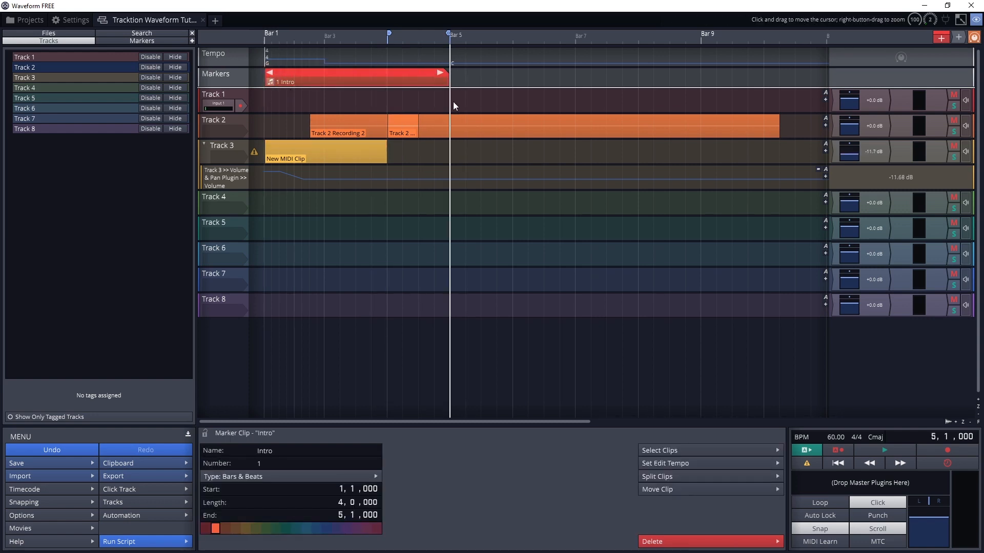
click(214, 77)
click(253, 542)
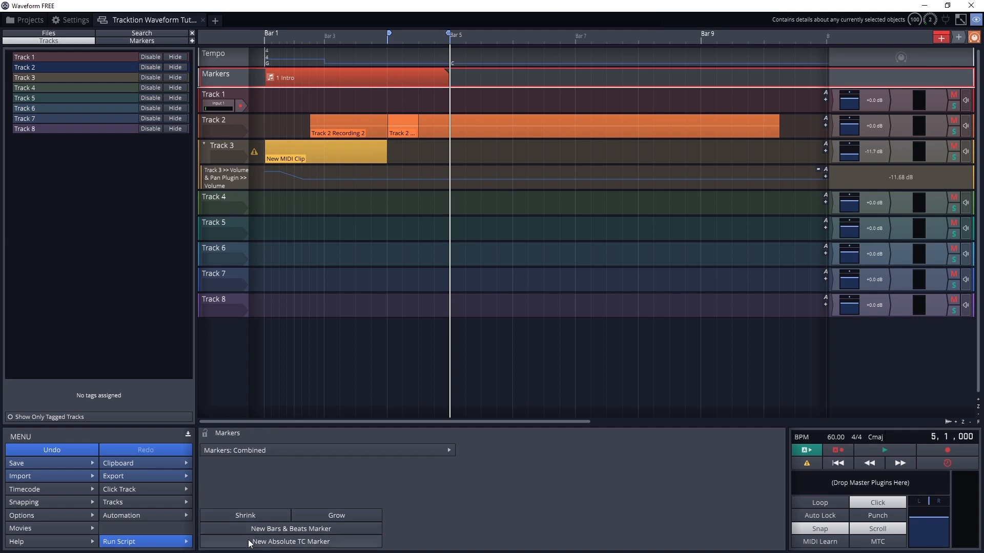
text(Verse 1)
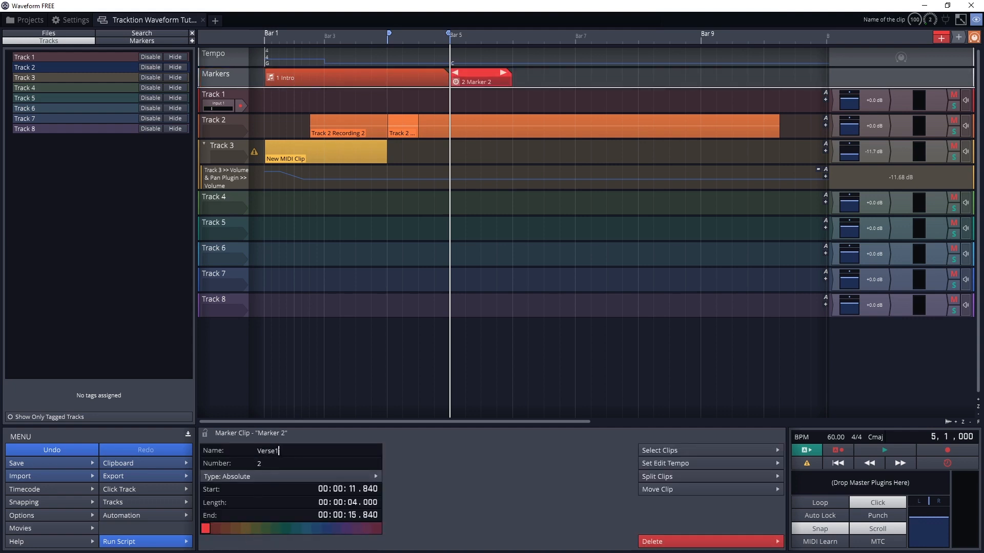
Set the Verse 1 marker's type to Bars & Beats, its length to 16 bars and its colour to blue.
click(301, 479)
click(256, 497)
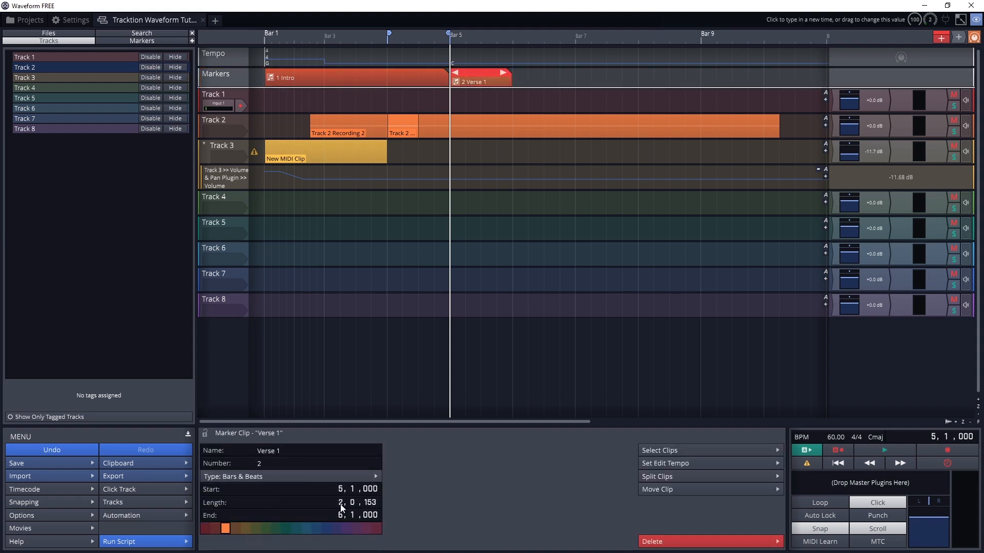
drag(318, 484, 455, 506)
click(307, 528)
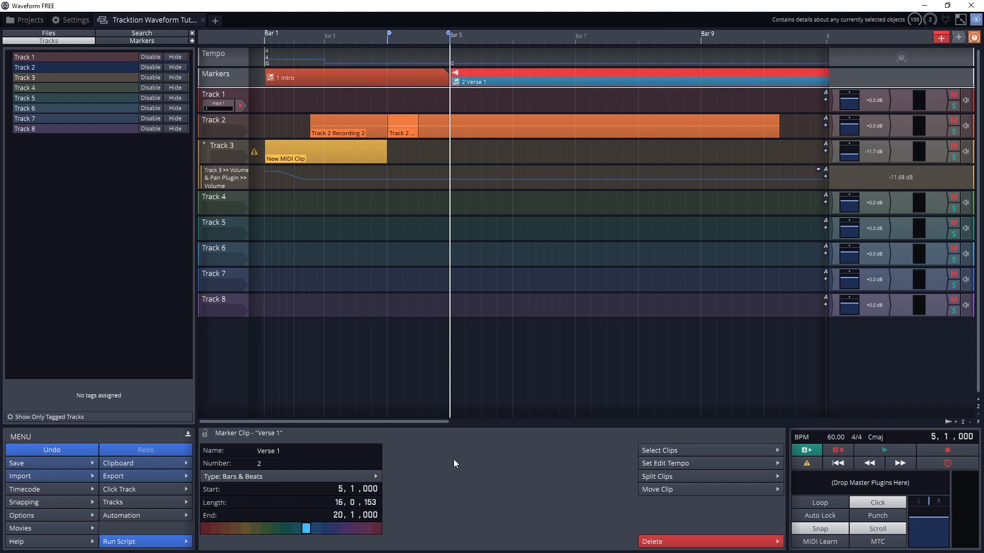
Open the delete options for the Intro marker.
click(336, 72)
click(666, 541)
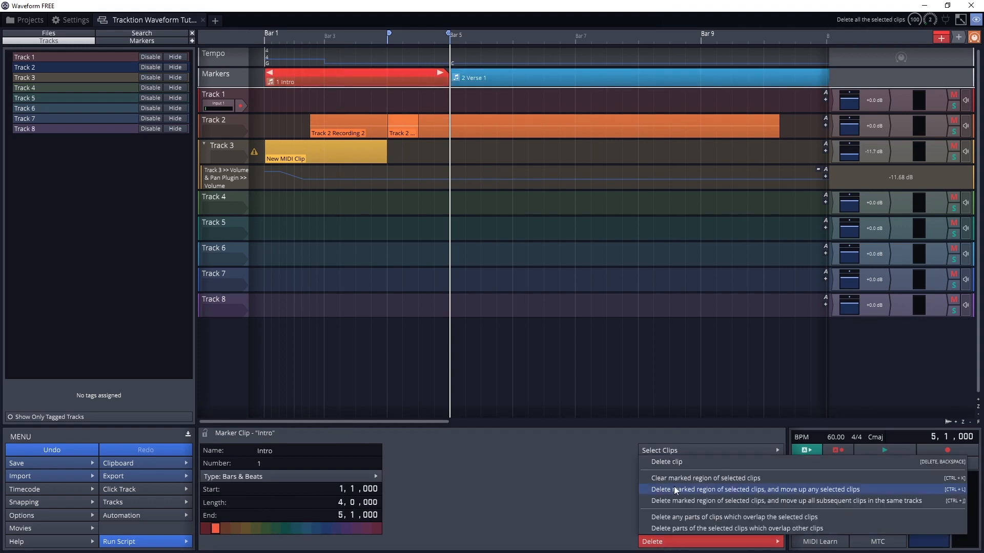